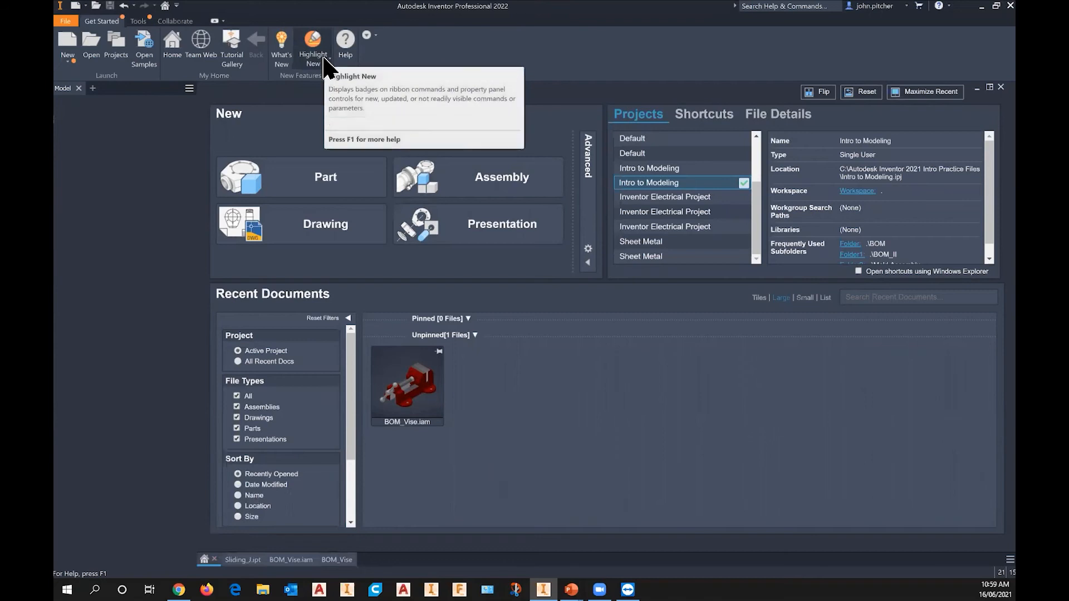
Review the Highlight New display options and switch to the Sliding_J.ipt part
{"action": "left_click", "coordinate": [327, 60]}
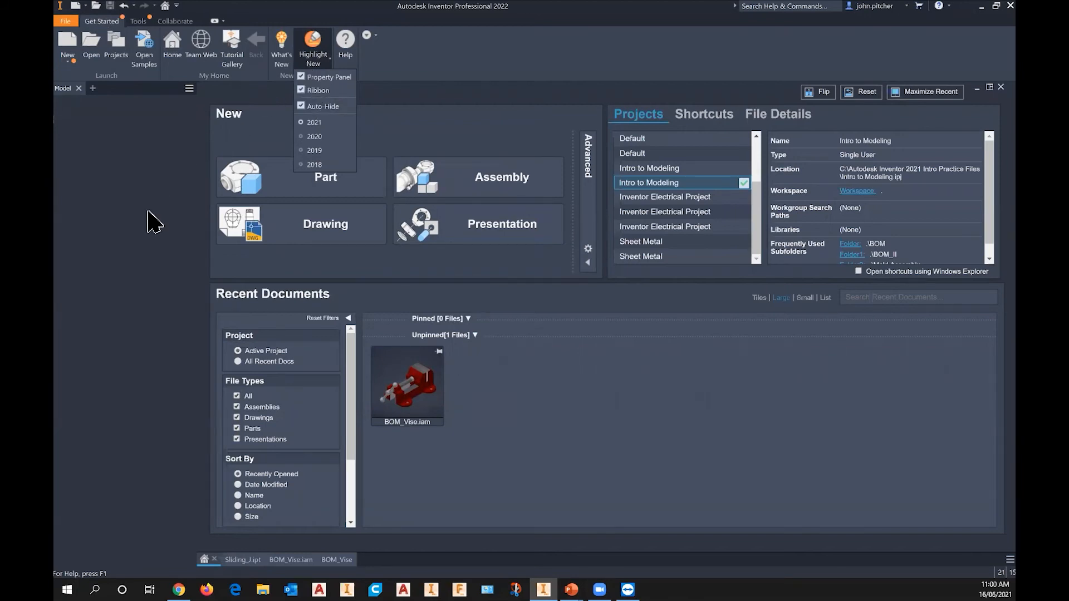
{"action": "left_click", "coordinate": [242, 559]}
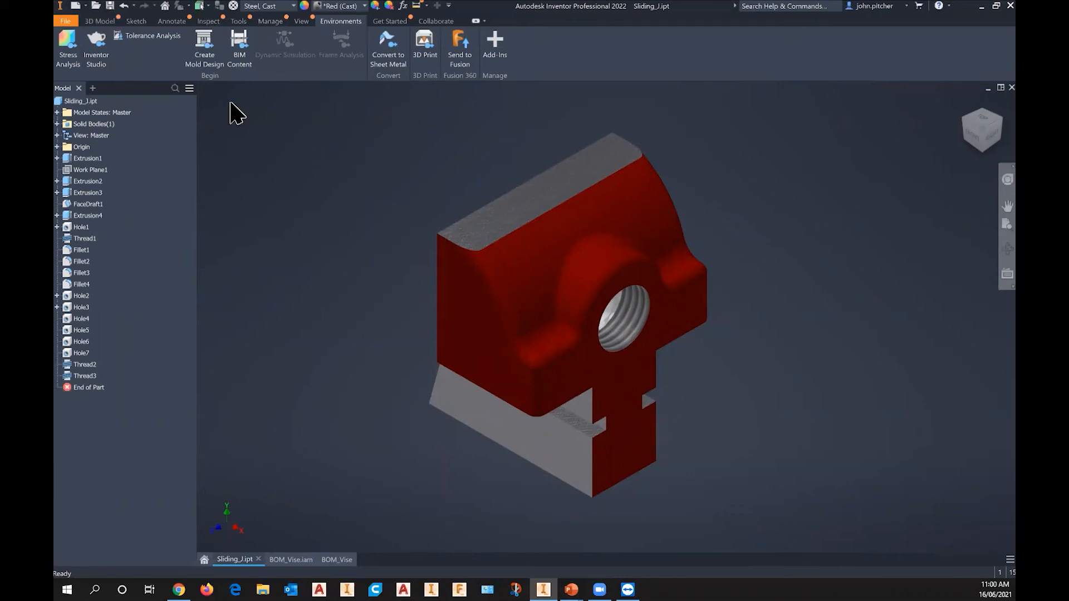
Change the application's UI theme to Light and apply it
{"action": "left_click", "coordinate": [238, 21]}
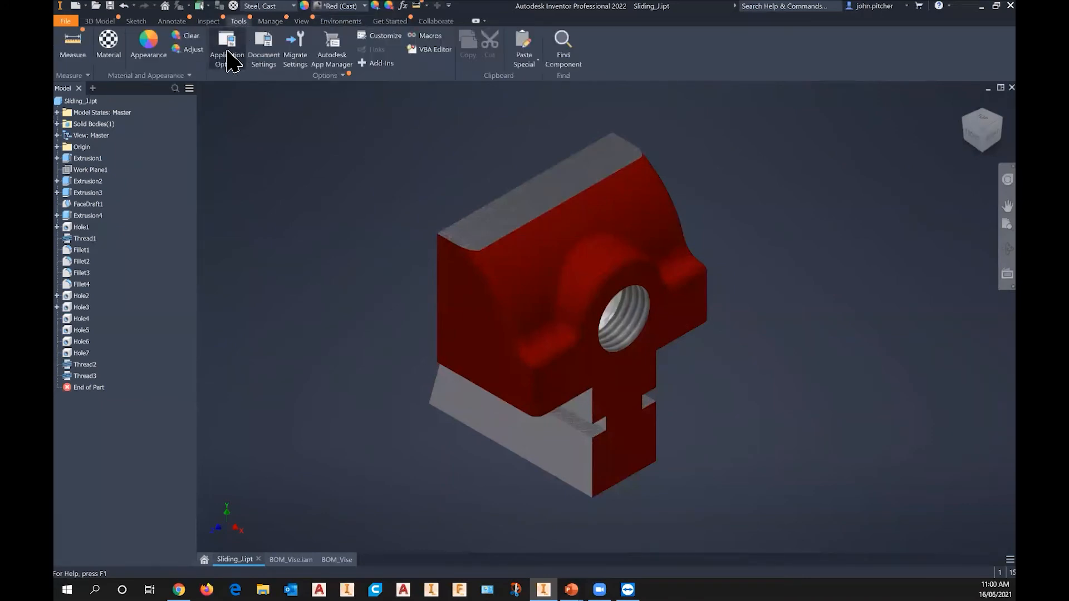
{"action": "left_click", "coordinate": [227, 51]}
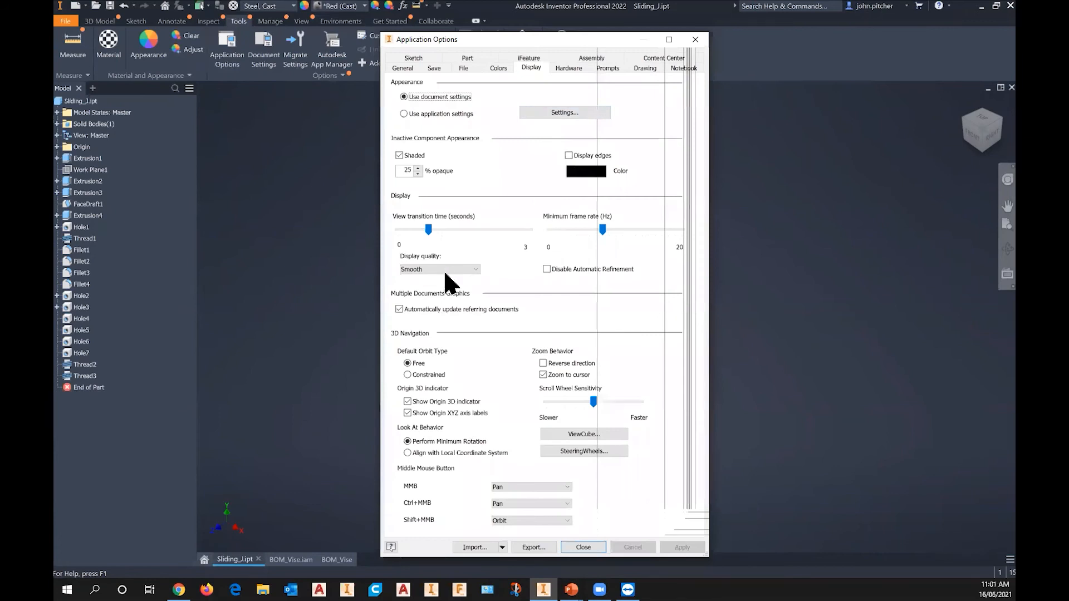
{"action": "left_click", "coordinate": [499, 68]}
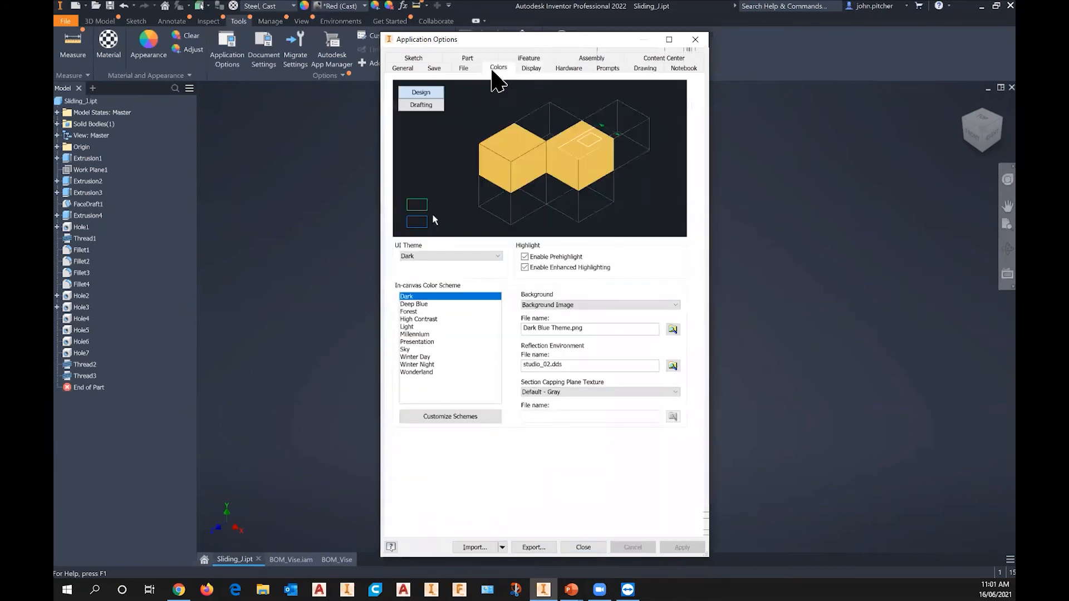
{"action": "left_click", "coordinate": [464, 256]}
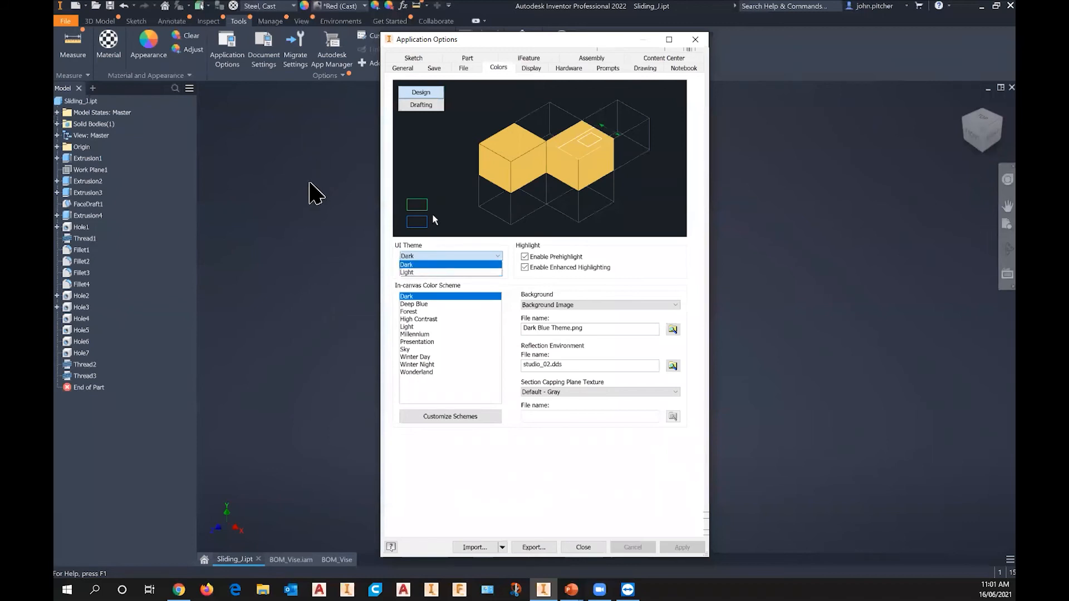
{"action": "left_click", "coordinate": [404, 272]}
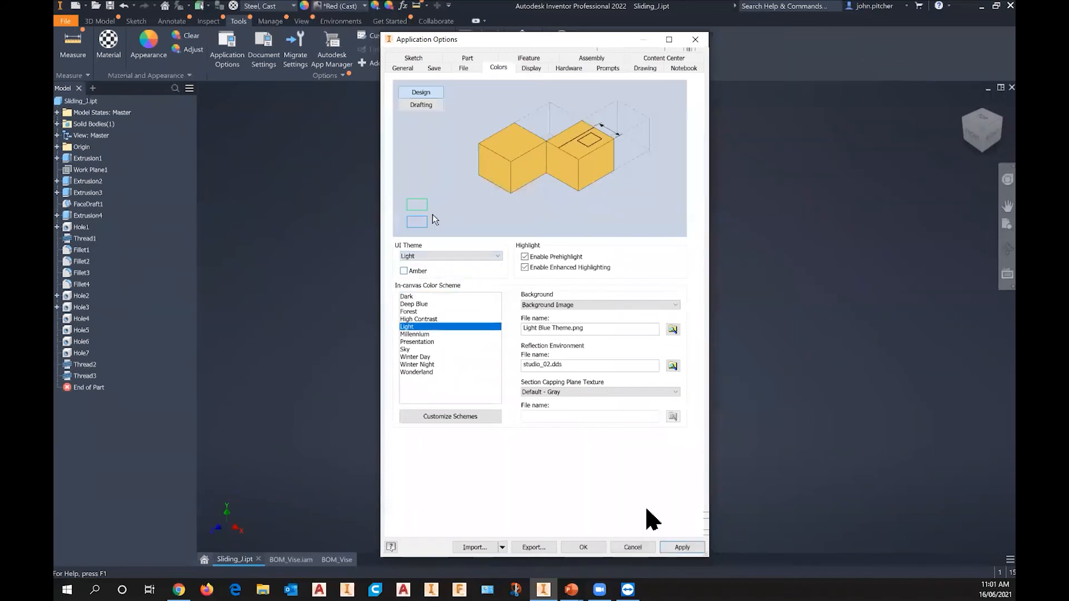
{"action": "left_click", "coordinate": [682, 548]}
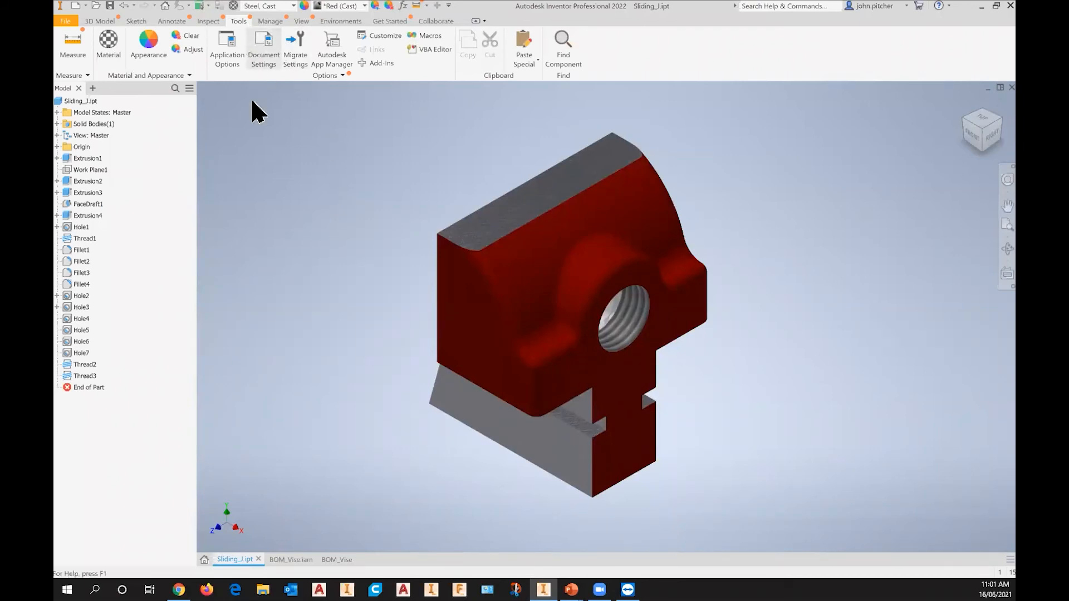
Restore the UI theme to Dark in the application options
{"action": "left_click", "coordinate": [225, 56]}
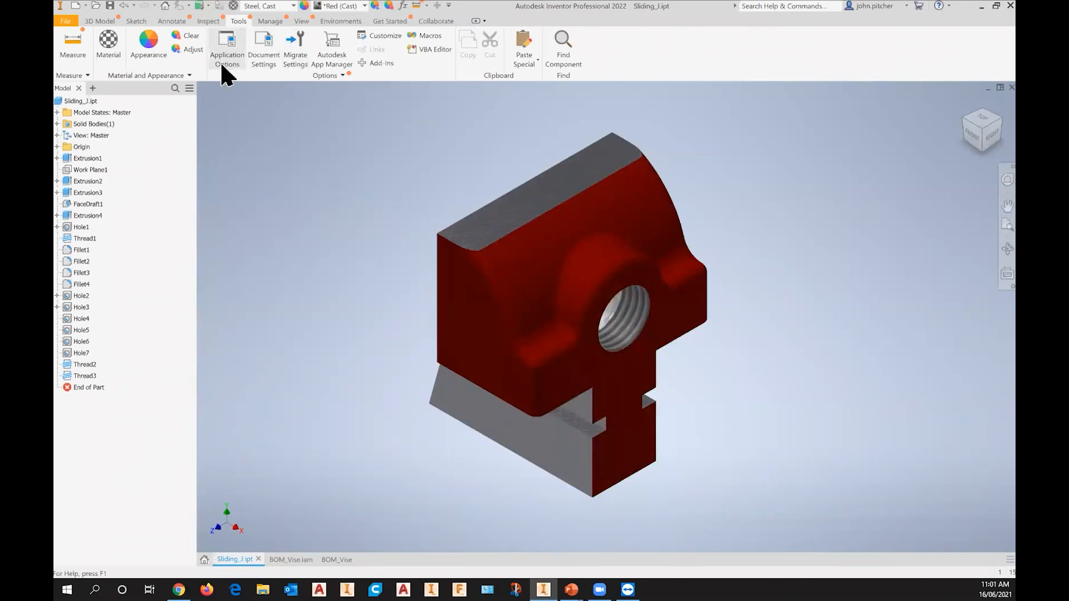
{"action": "left_click", "coordinate": [405, 257]}
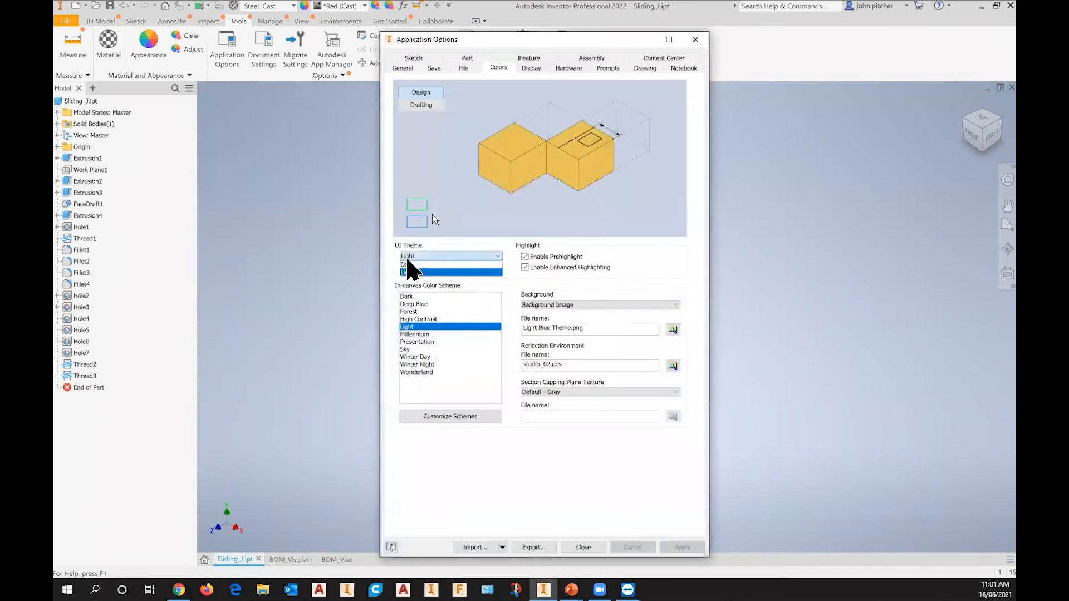
{"action": "left_click", "coordinate": [408, 274]}
{"action": "left_click", "coordinate": [685, 547]}
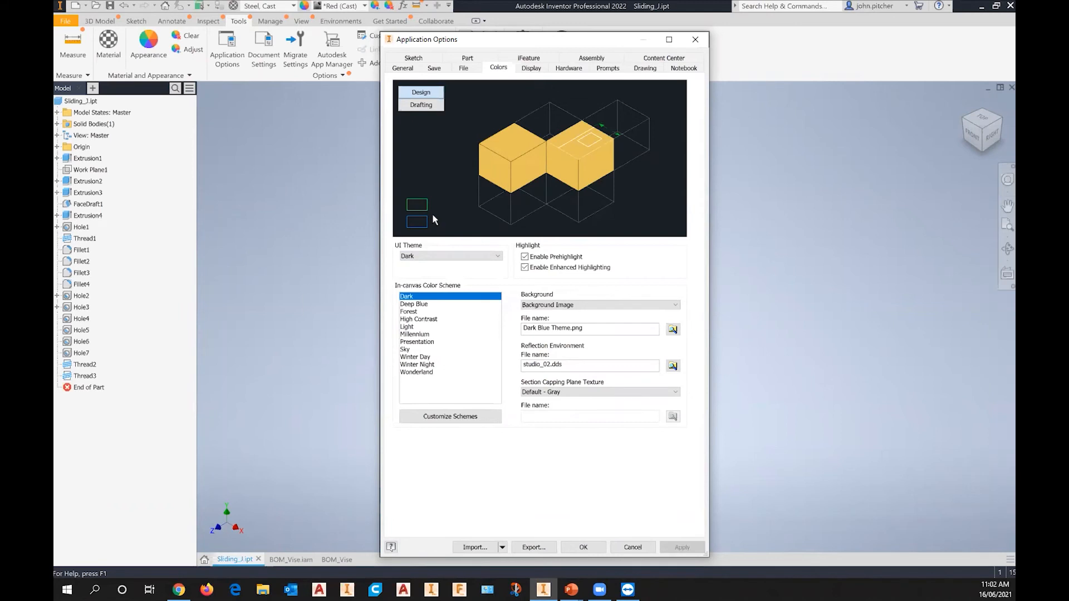
{"action": "left_click", "coordinate": [583, 547]}
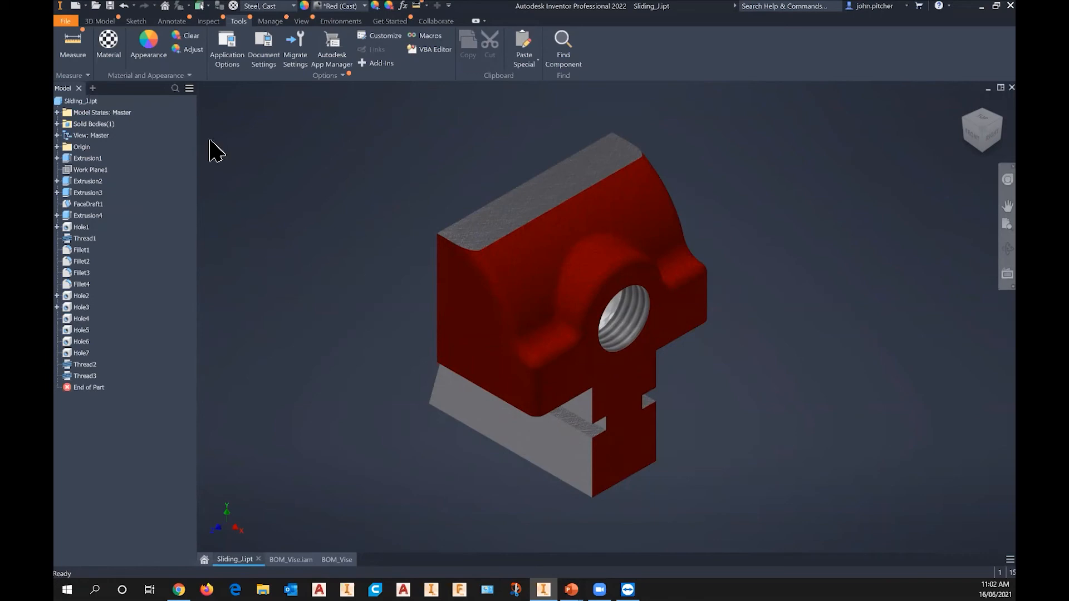
Examine the Fillet command's properties and its Tangent and Smooth G2 edge types, and exit without creating a fillet
{"action": "left_click", "coordinate": [95, 21]}
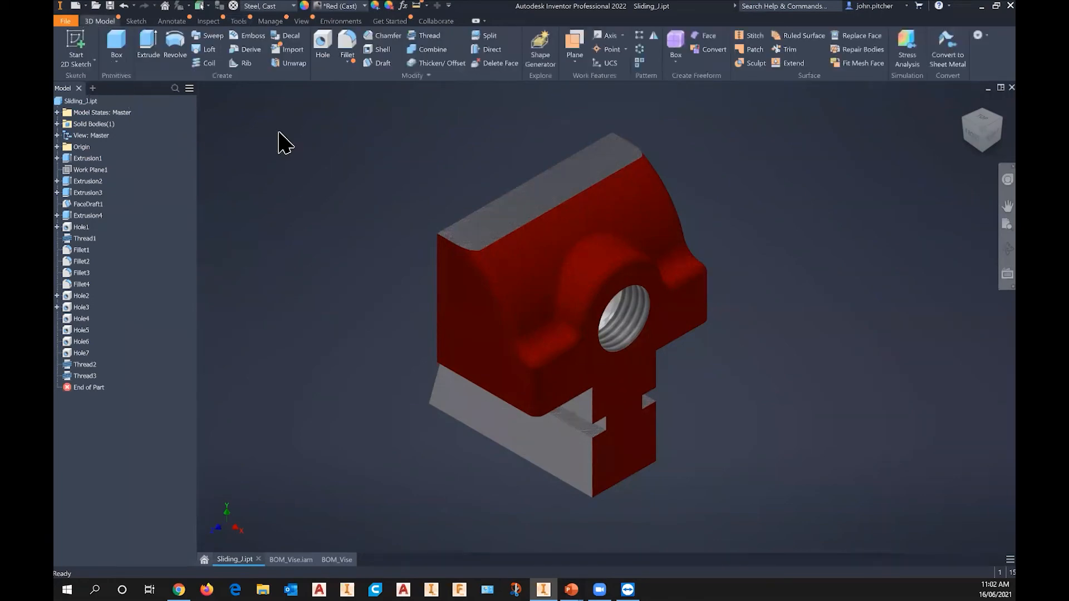
{"action": "left_click", "coordinate": [345, 44]}
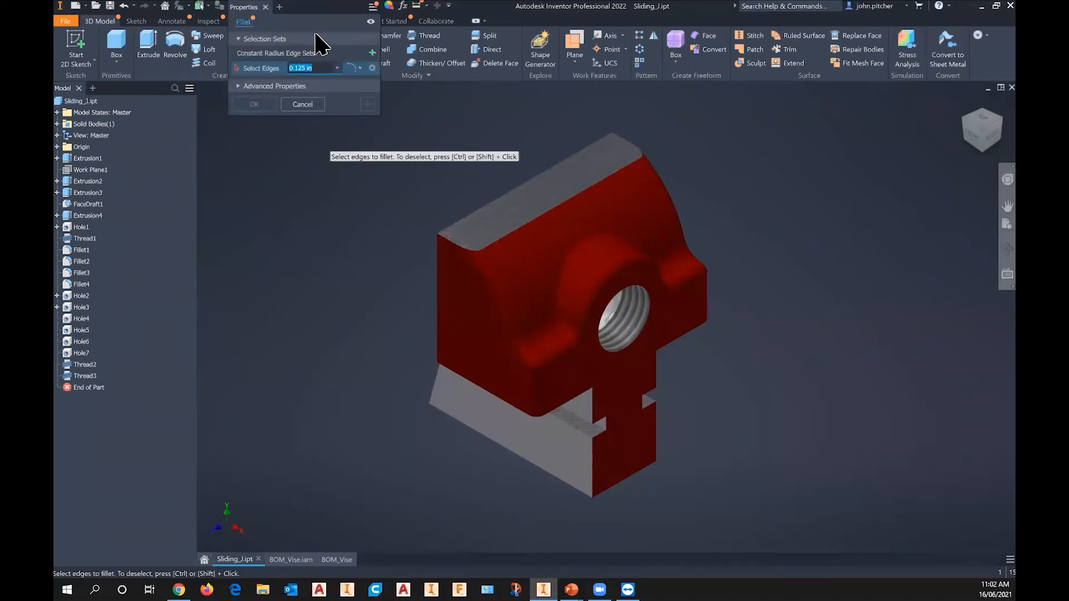
{"action": "left_click_drag", "start_coordinate": [303, 10], "coordinate": [289, 115]}
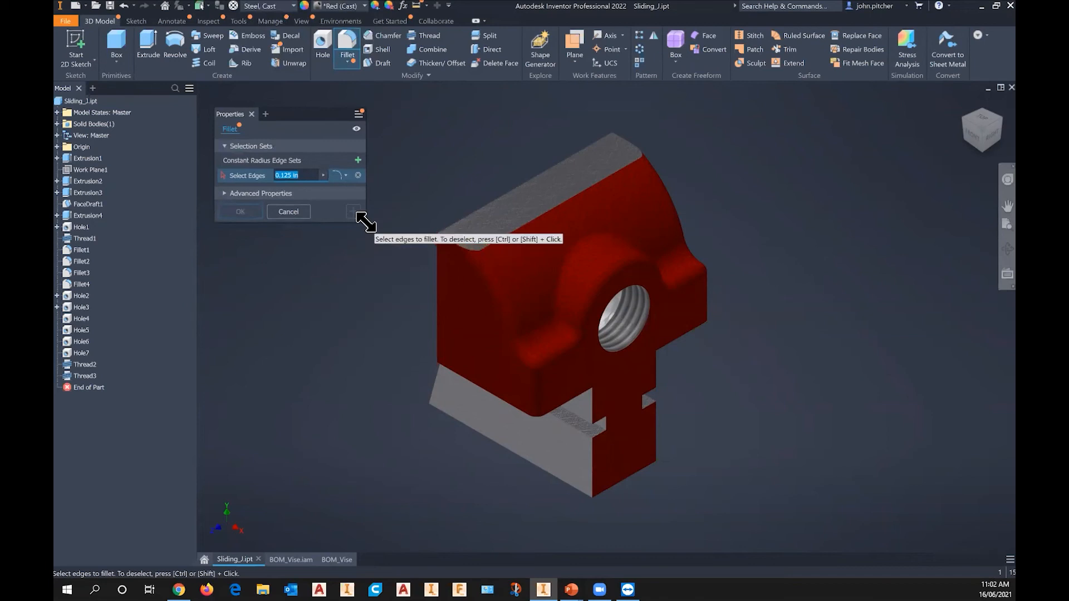
{"action": "left_click_drag", "start_coordinate": [366, 222], "coordinate": [382, 329]}
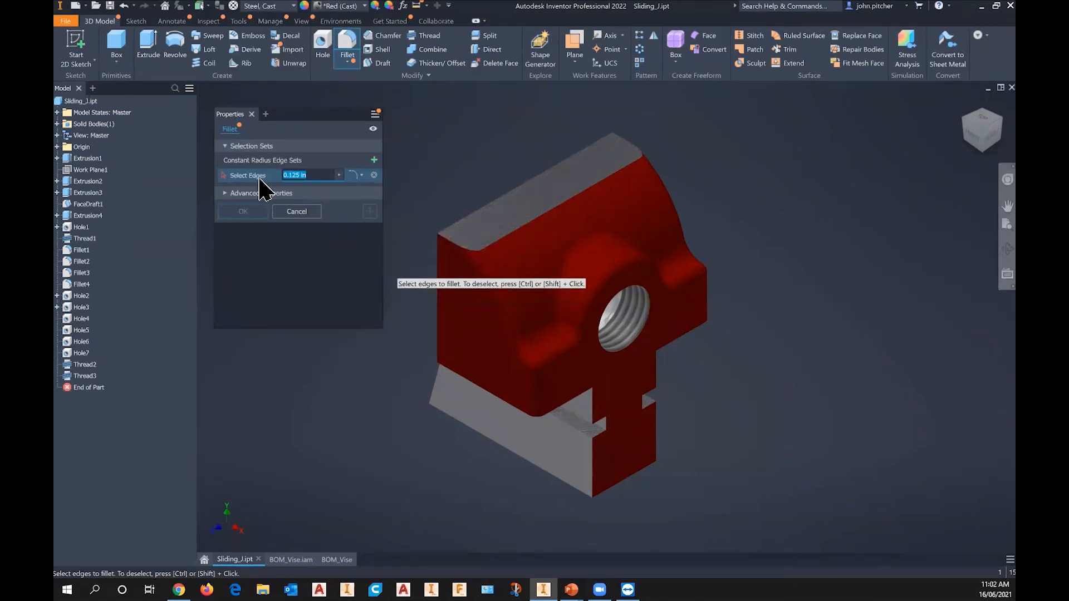
{"action": "left_click", "coordinate": [361, 175]}
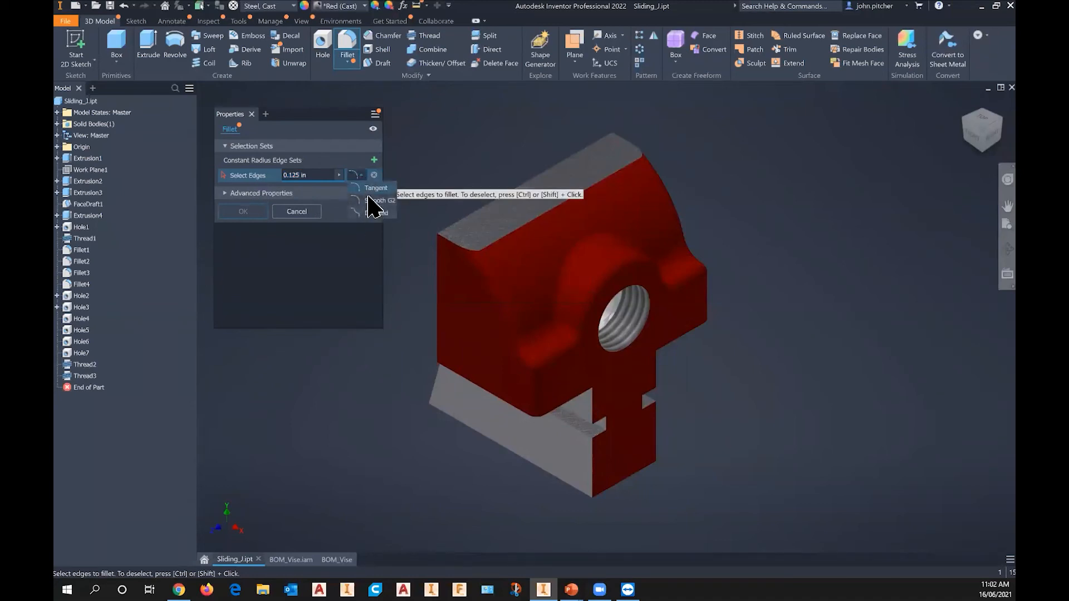
{"action": "left_click", "coordinate": [362, 186]}
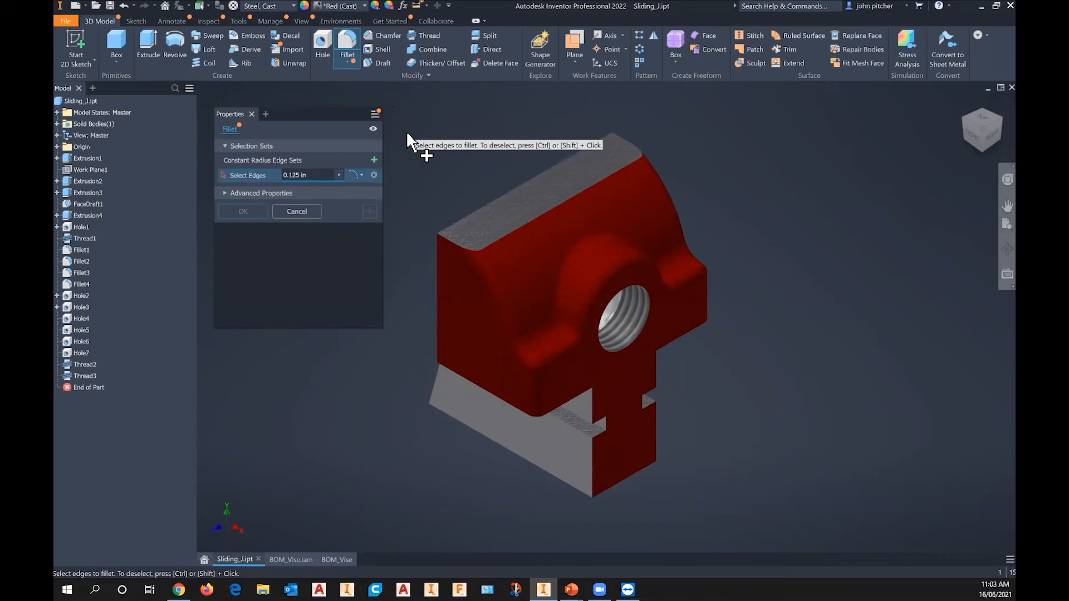
{"action": "left_click_drag", "start_coordinate": [320, 117], "coordinate": [307, 98]}
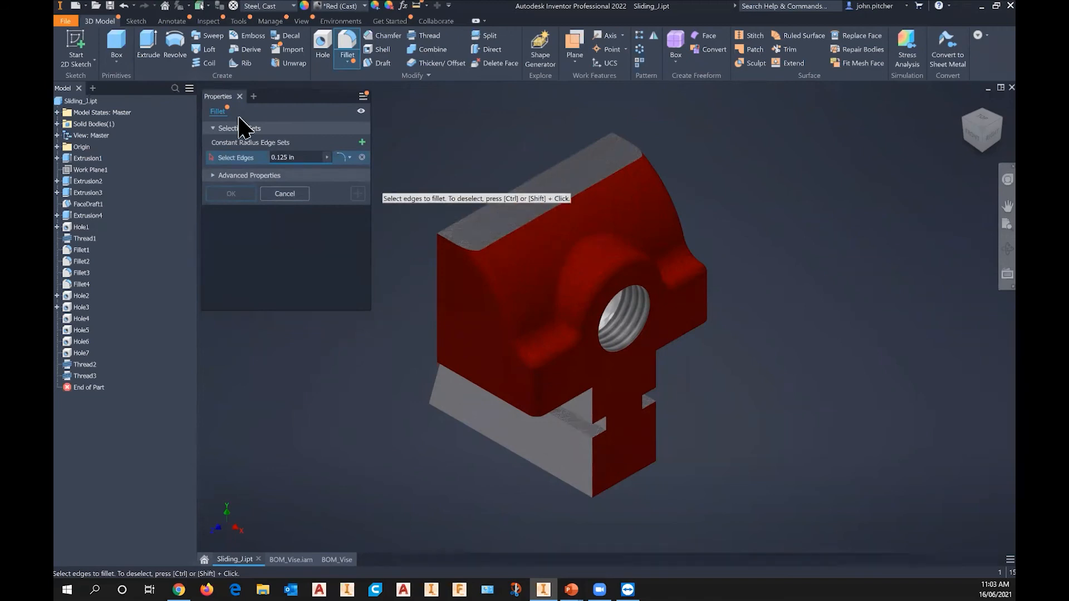
{"action": "mouse_move", "coordinate": [279, 96]}
{"action": "left_mouse_down"}
{"action": "mouse_move", "coordinate": [384, 113]}
{"action": "mouse_move", "coordinate": [290, 104]}
{"action": "mouse_move", "coordinate": [277, 91]}
{"action": "left_mouse_up"}
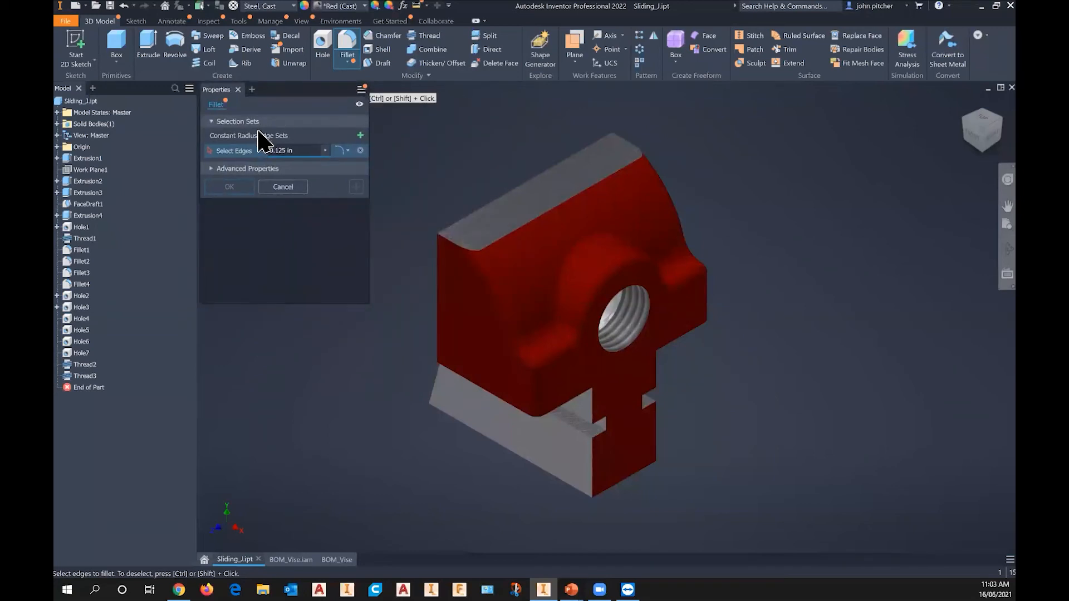
{"action": "left_click", "coordinate": [238, 90]}
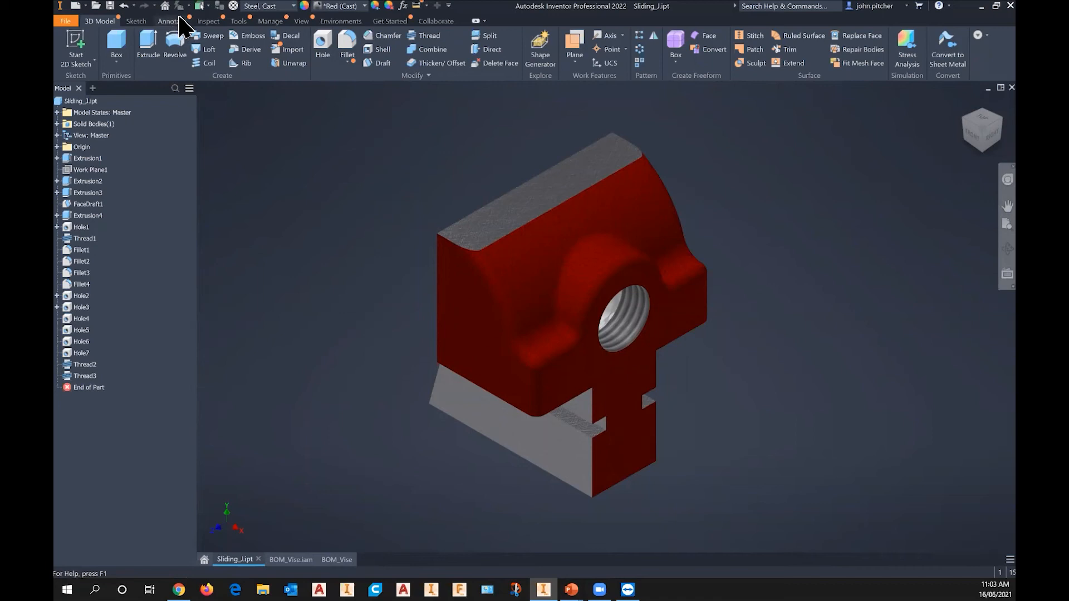
{"action": "left_click", "coordinate": [179, 19]}
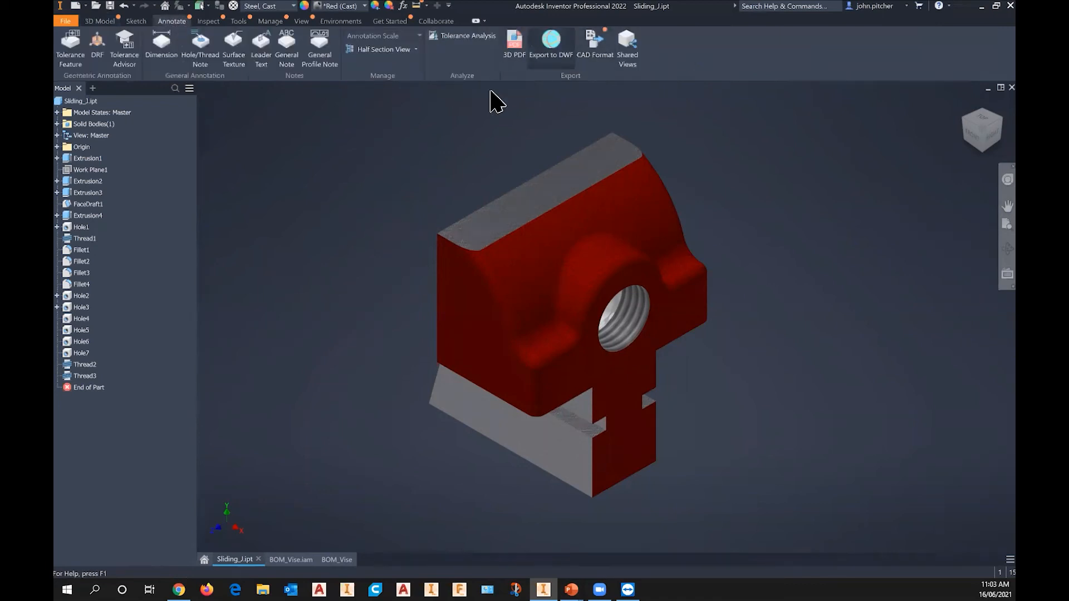
{"action": "left_click", "coordinate": [209, 21]}
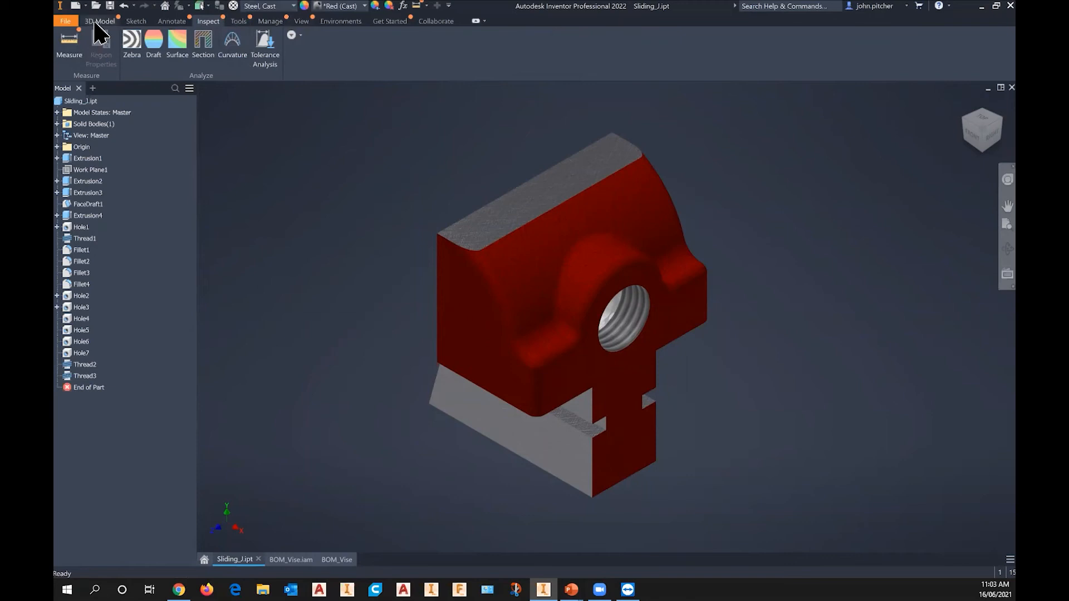
{"action": "left_click", "coordinate": [99, 21]}
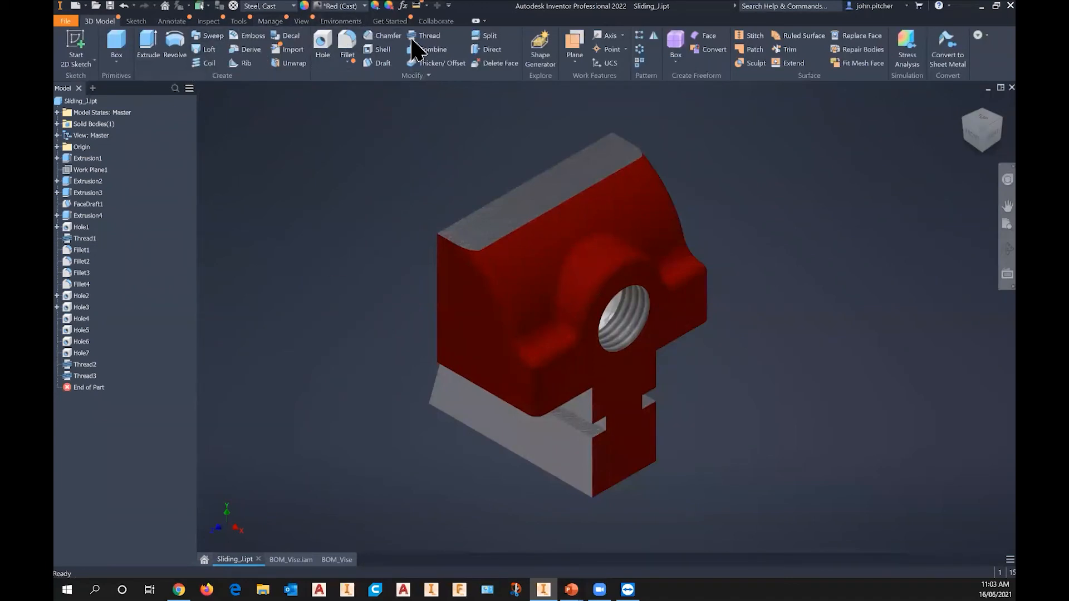
Turn the new-feature highlights for the property panel and ribbon off and back on
{"action": "left_click", "coordinate": [392, 21]}
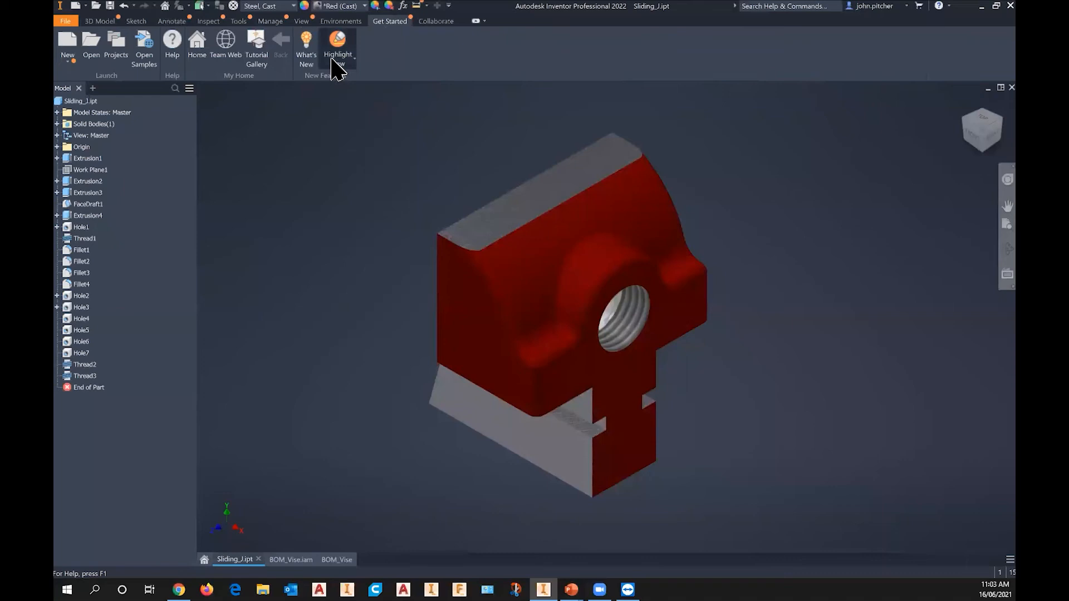
{"action": "left_click", "coordinate": [335, 63]}
{"action": "left_click", "coordinate": [327, 91]}
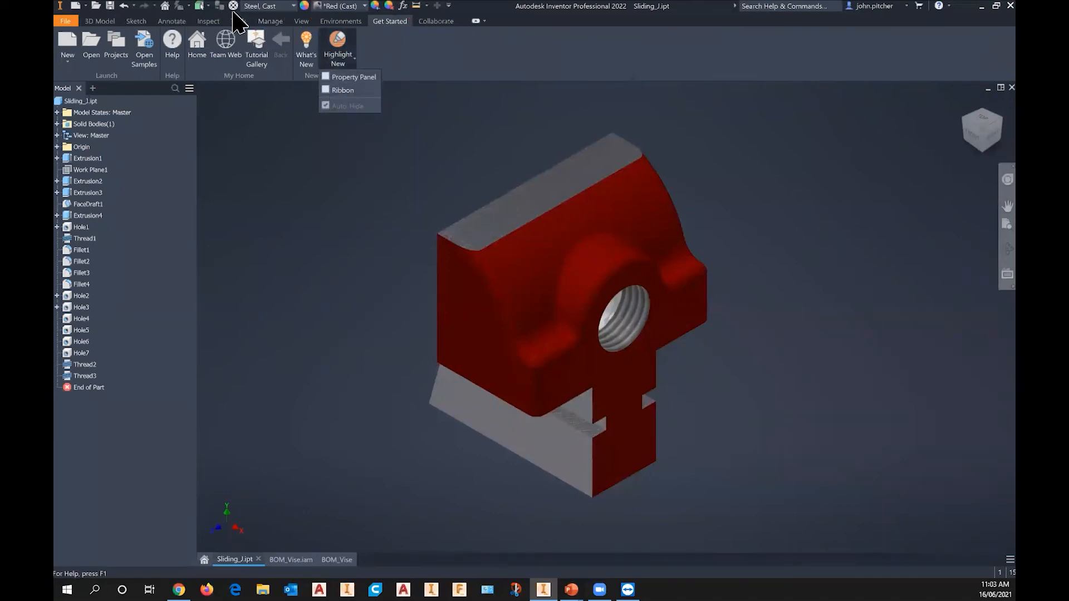
{"action": "left_click", "coordinate": [326, 81]}
{"action": "left_click", "coordinate": [326, 90]}
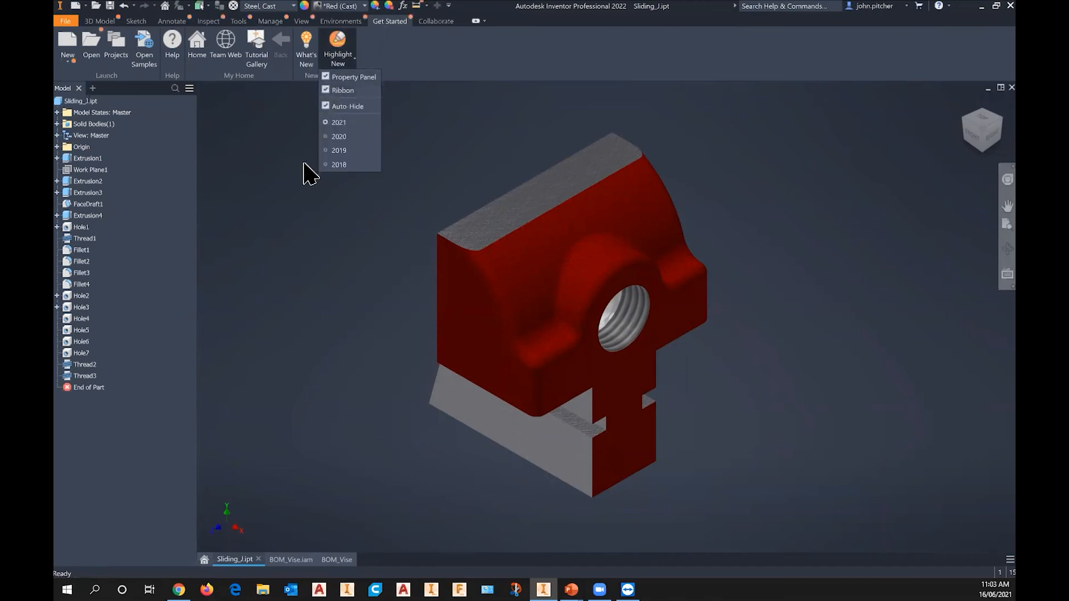
{"action": "left_click", "coordinate": [260, 142]}
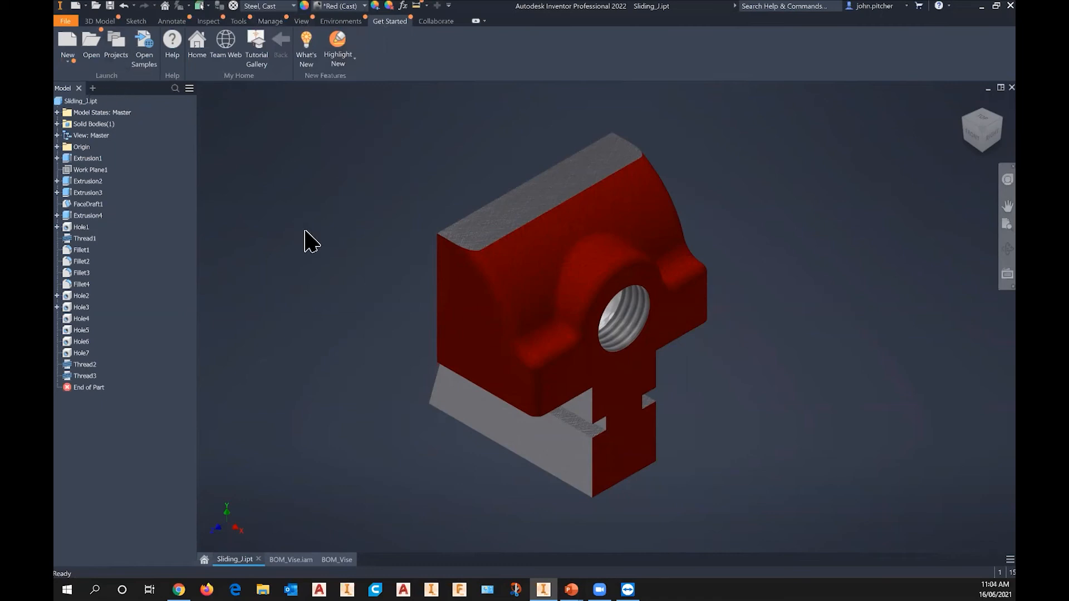
Create a new model state for the Sliding_J part and review the model parameters without editing them
{"action": "left_click", "coordinate": [58, 113]}
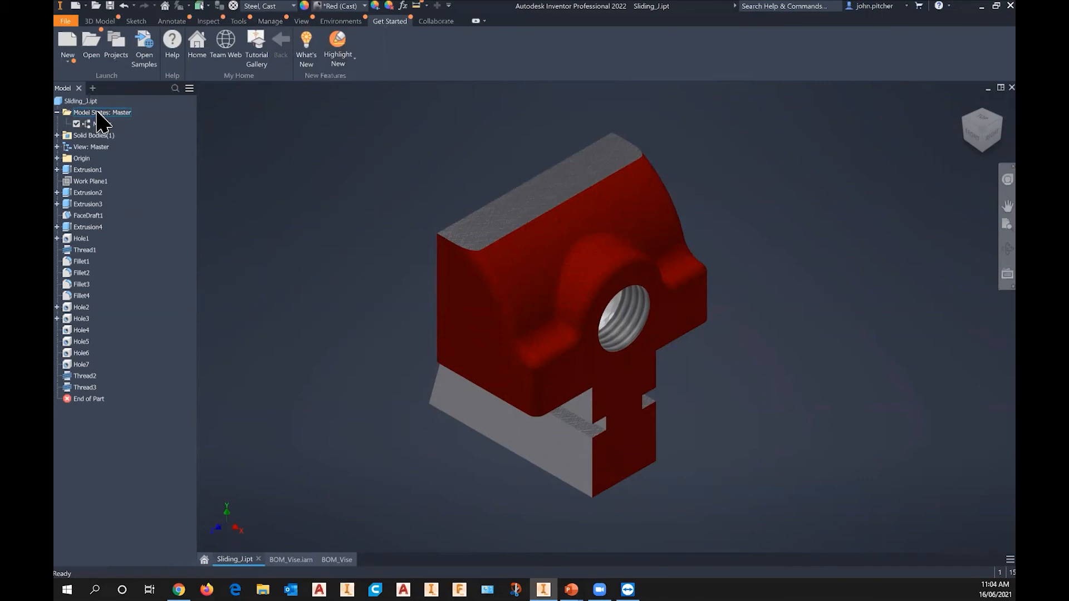
{"action": "right_click", "coordinate": [98, 112]}
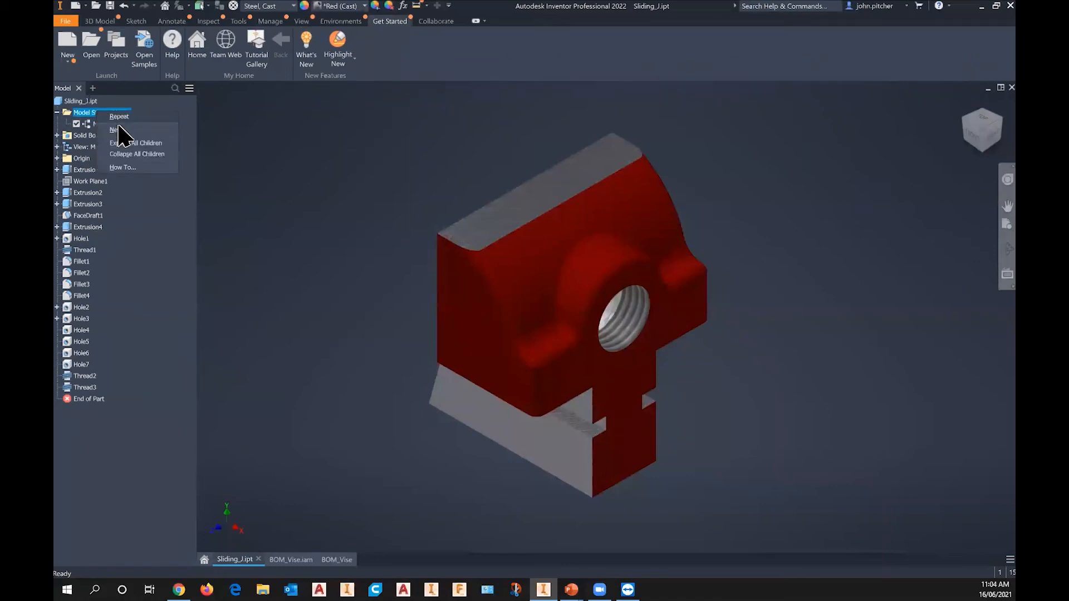
{"action": "left_click", "coordinate": [117, 130]}
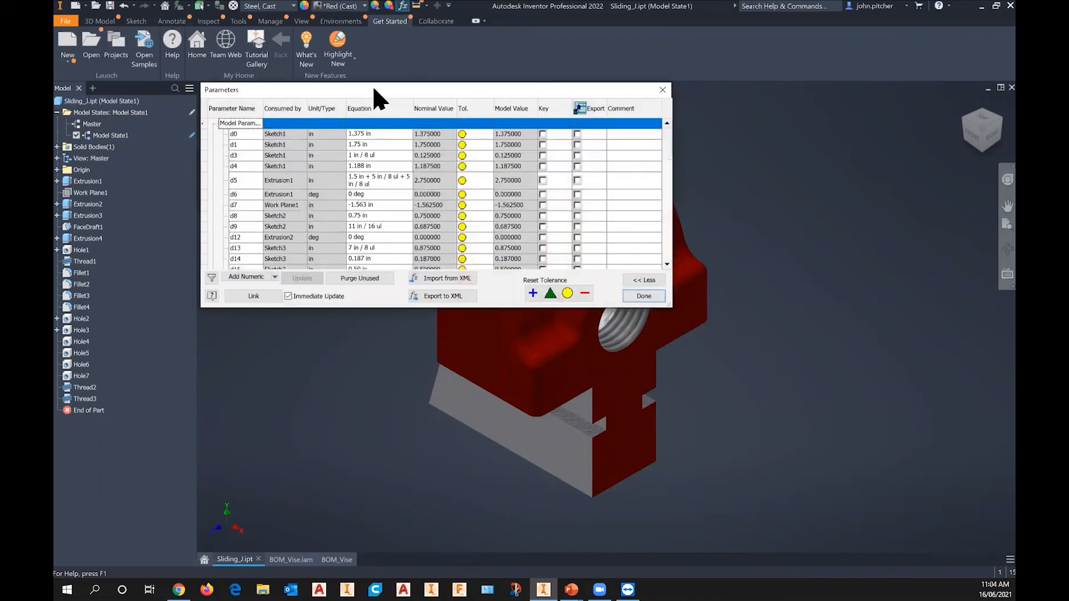
{"action": "scroll", "coordinate": [396, 198], "scroll_direction": "down", "scroll_amount": 5}
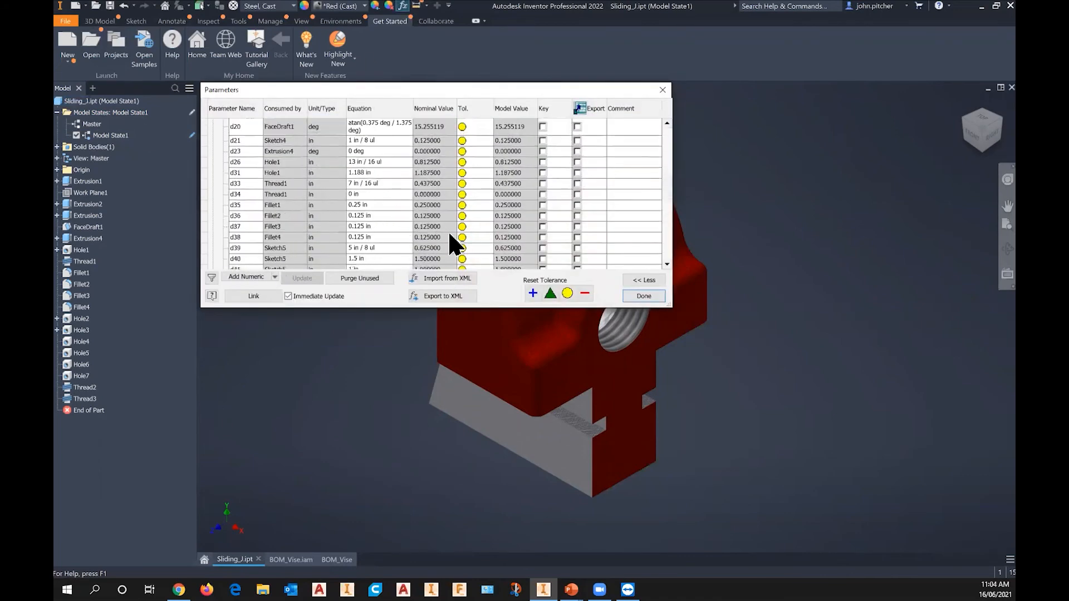
{"action": "left_click", "coordinate": [641, 297]}
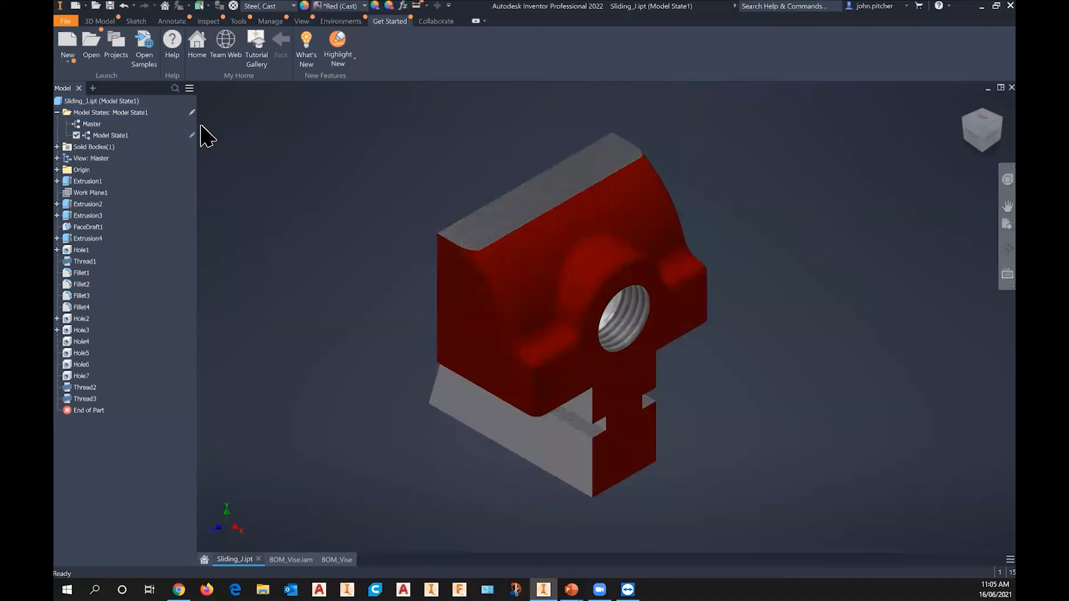
Switch to the BOM_Vise.iam assembly and collapse its Model States and Representations folders in the model tree
{"action": "left_click", "coordinate": [285, 558]}
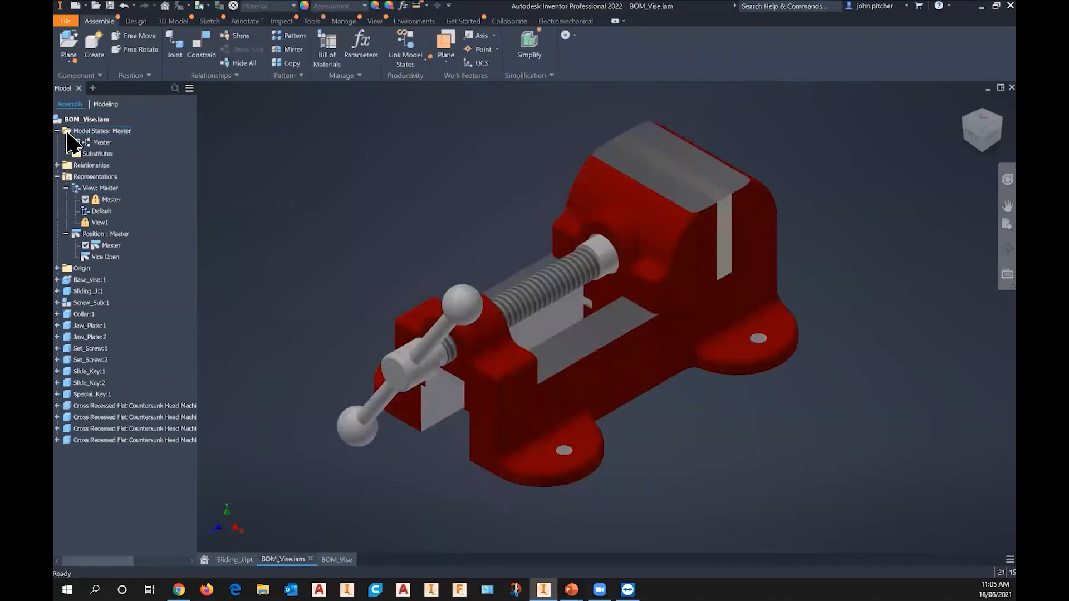
{"action": "left_click", "coordinate": [57, 131]}
{"action": "left_click", "coordinate": [57, 154]}
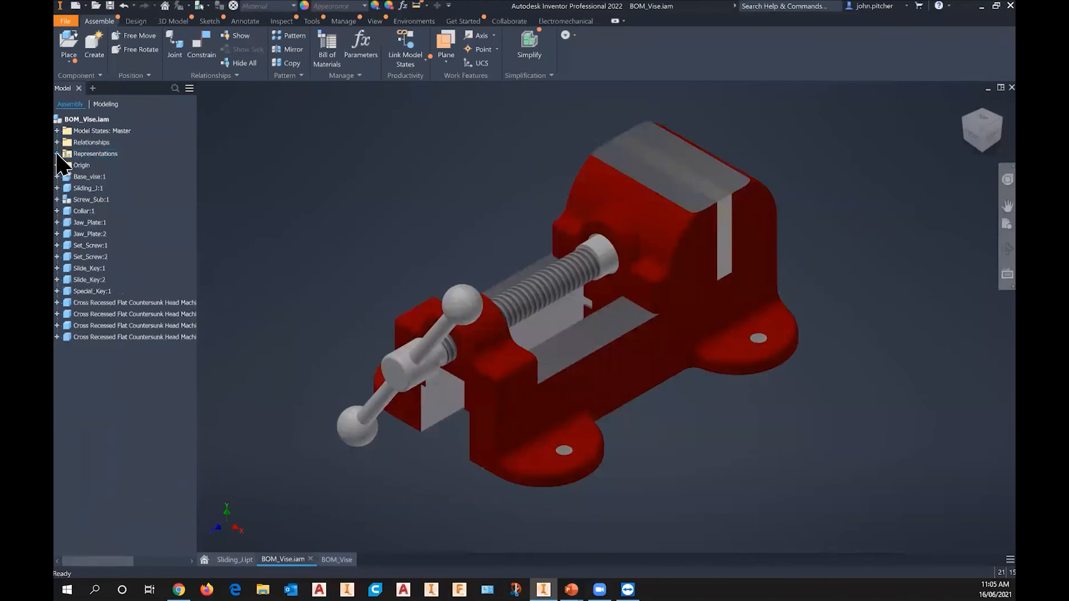
Expand the Representations and Model States folders in the model tree, collapsing the View and Position nodes
{"action": "left_click", "coordinate": [56, 153]}
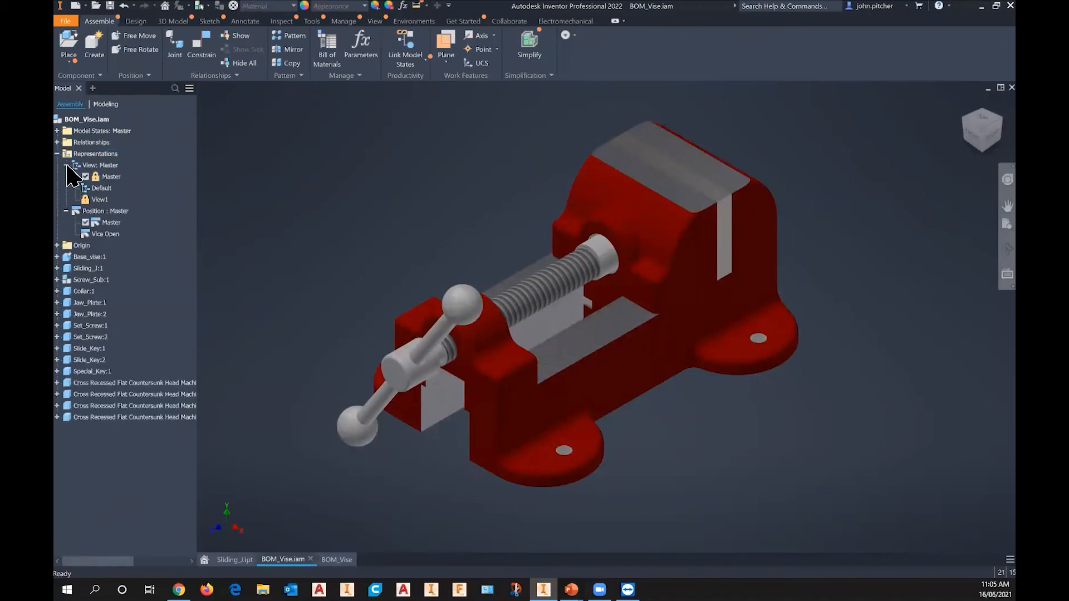
{"action": "left_click", "coordinate": [66, 166]}
{"action": "left_click", "coordinate": [66, 177]}
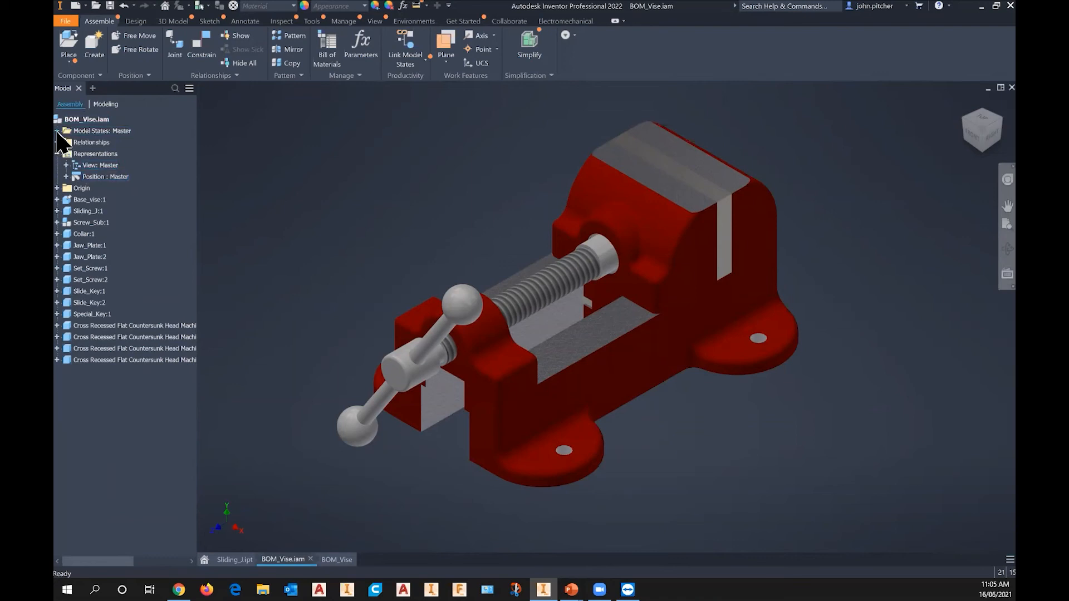
{"action": "left_click", "coordinate": [57, 131]}
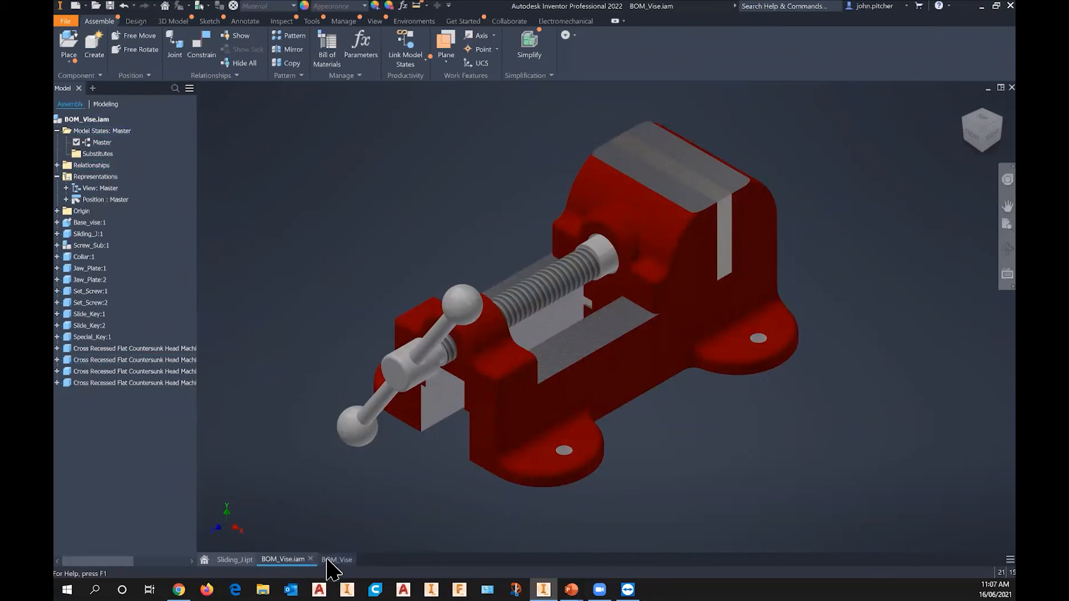
Turn on Show Constraint State in the model browser's display preferences
{"action": "mouse_move", "coordinate": [327, 563]}
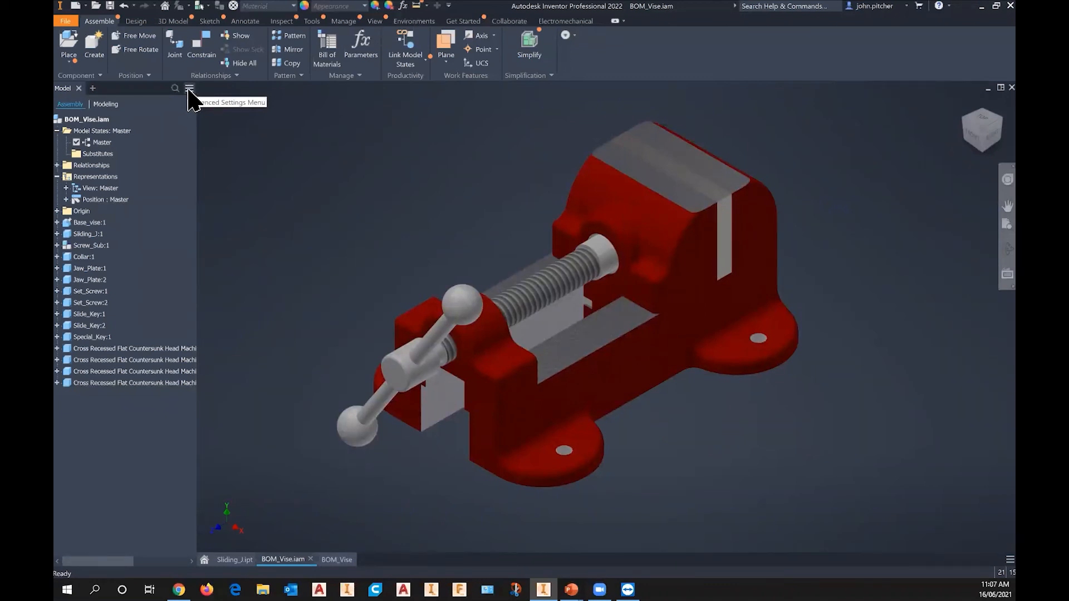
{"action": "left_click", "coordinate": [189, 89]}
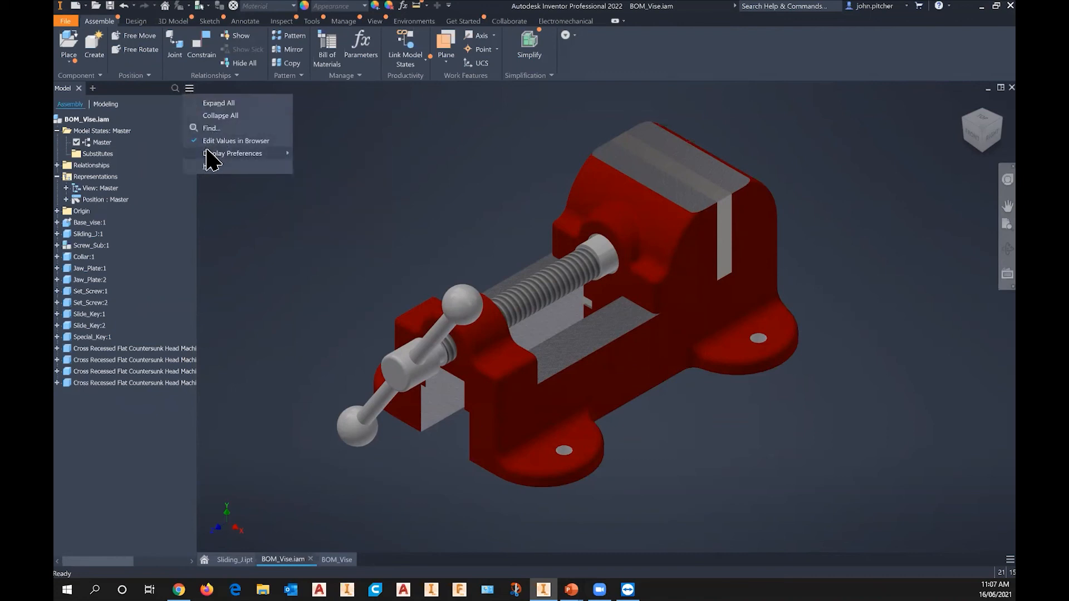
{"action": "mouse_move", "coordinate": [212, 150]}
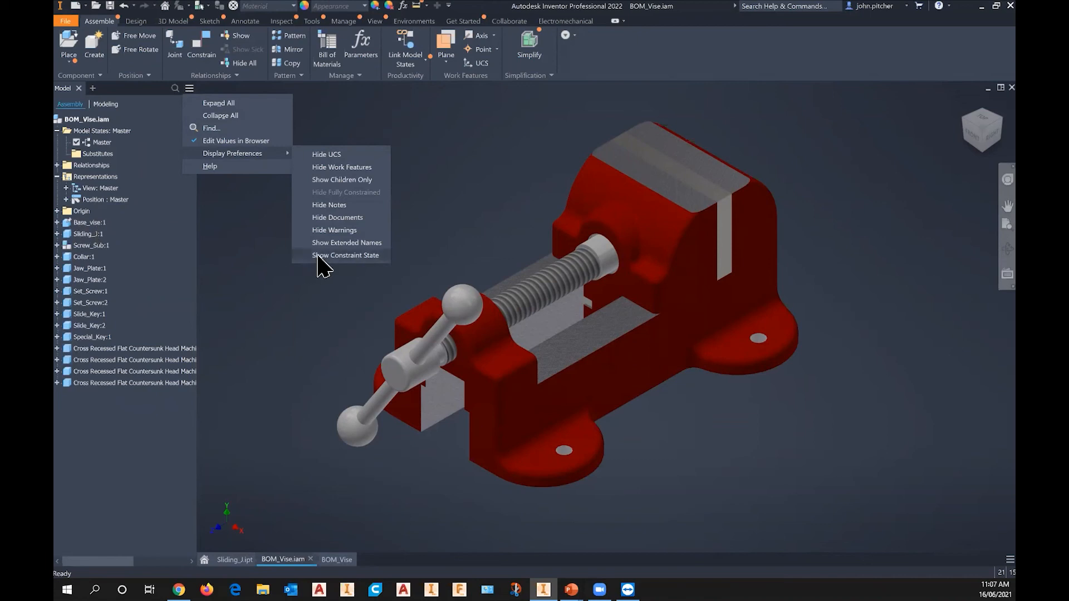
{"action": "left_click", "coordinate": [320, 256]}
{"action": "left_click", "coordinate": [574, 321]}
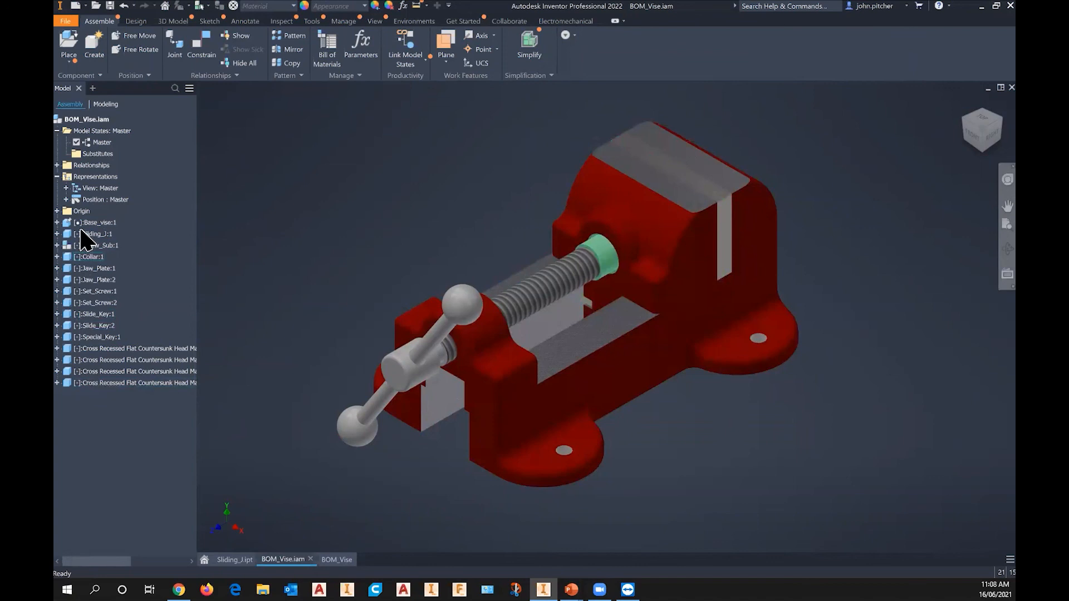
Switch the vise assembly between its Vice Open and Master positional representations, leaving Vice Open active
{"action": "left_click", "coordinate": [66, 199]}
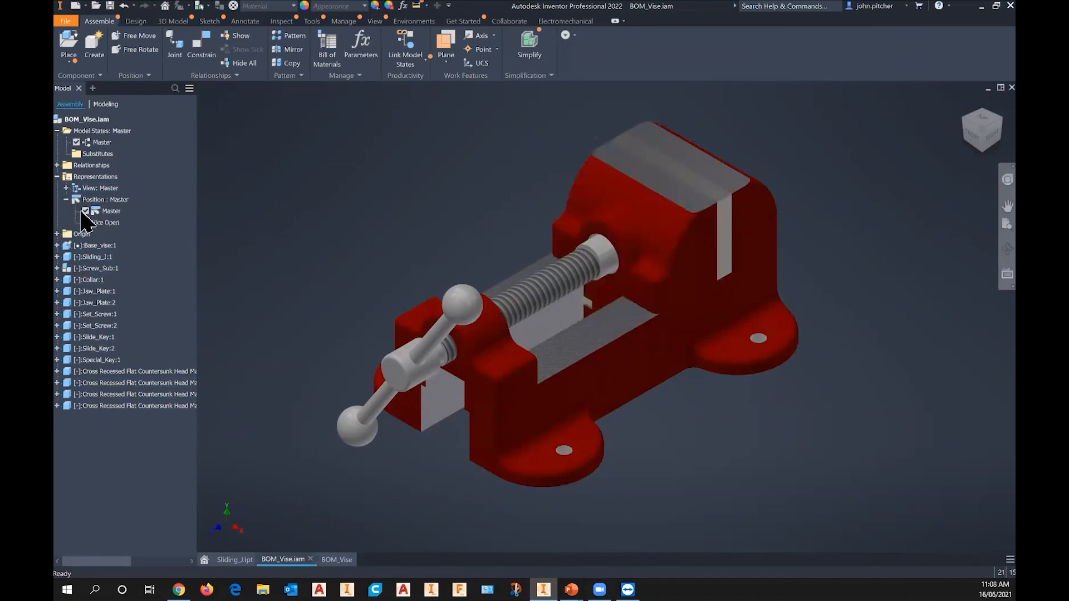
{"action": "double_click", "coordinate": [92, 222]}
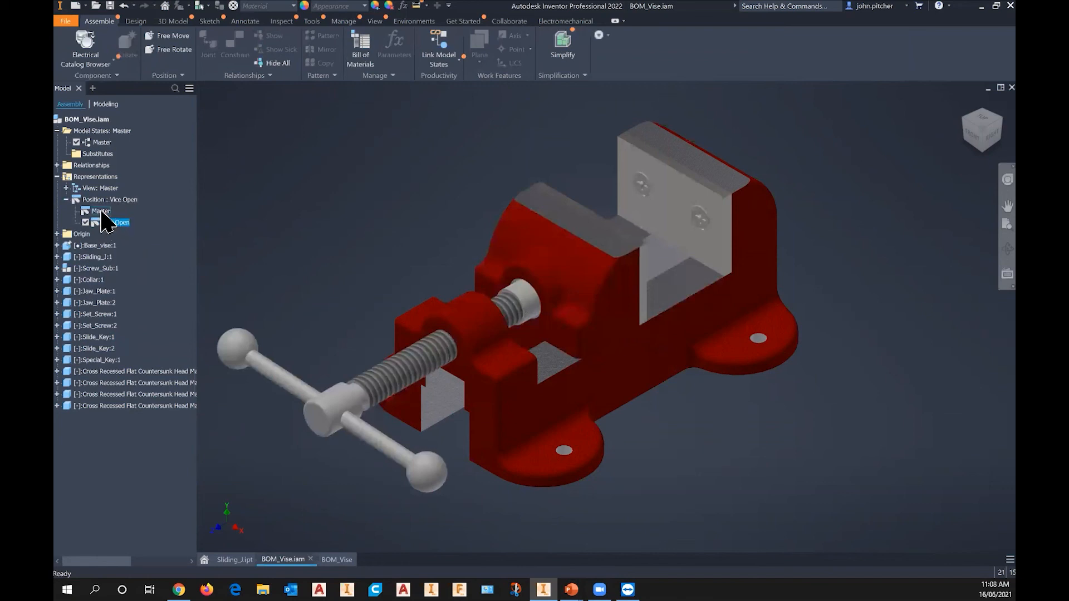
{"action": "double_click", "coordinate": [101, 212]}
{"action": "double_click", "coordinate": [101, 223]}
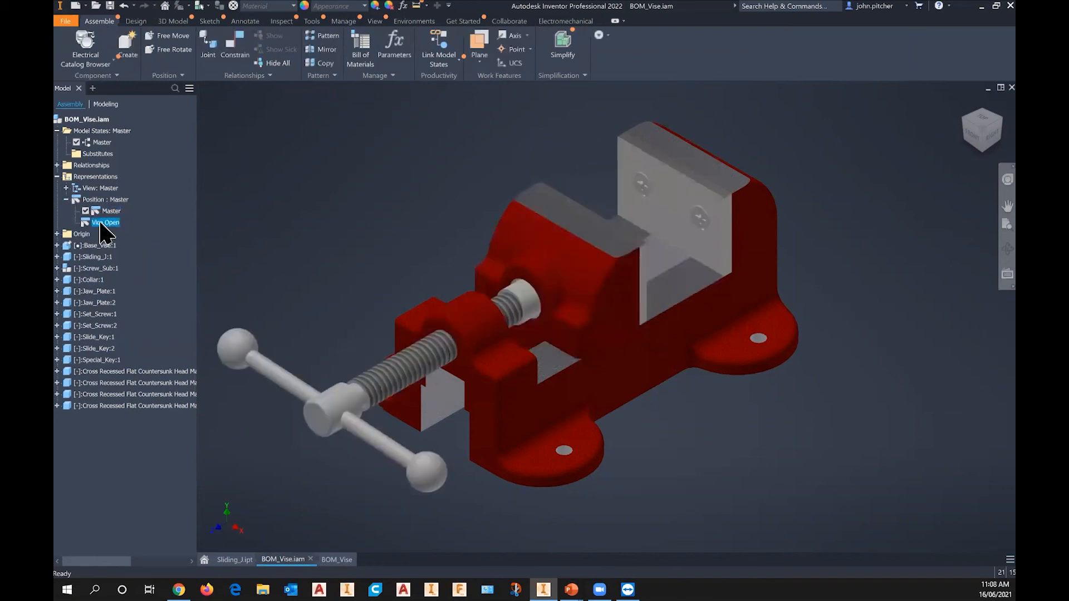
Activate the View1 design view, restore the Master design view and return the vise to its home orientation
{"action": "left_click", "coordinate": [66, 188]}
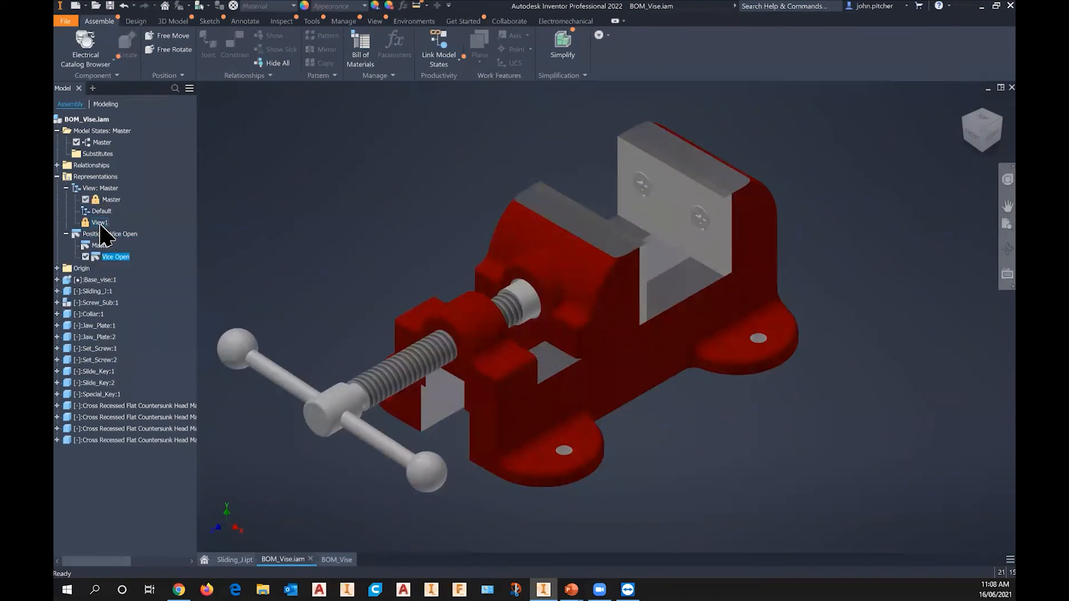
{"action": "double_click", "coordinate": [100, 223]}
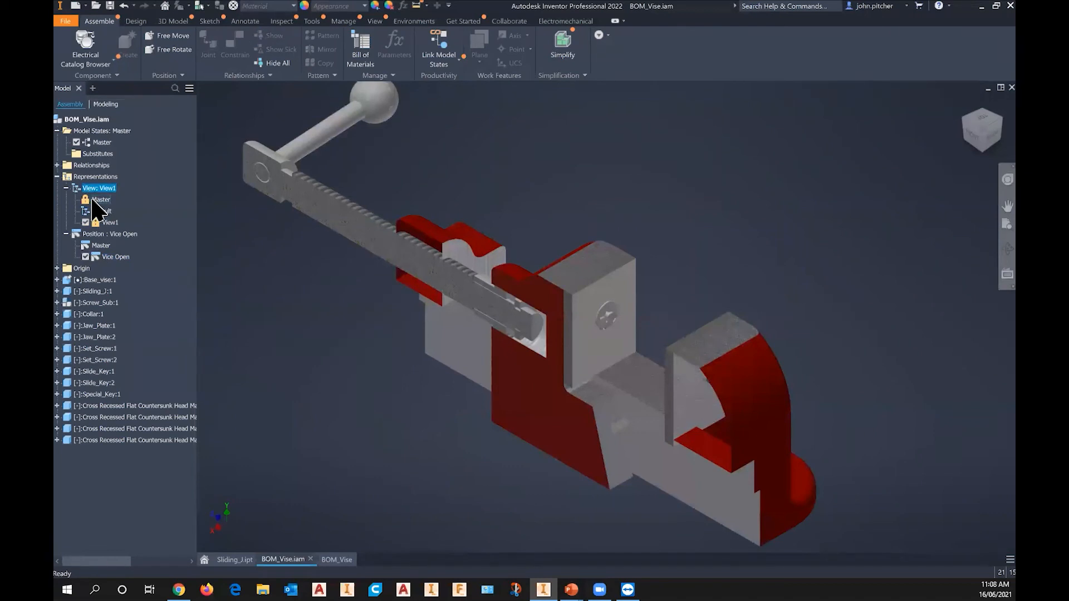
{"action": "double_click", "coordinate": [99, 199]}
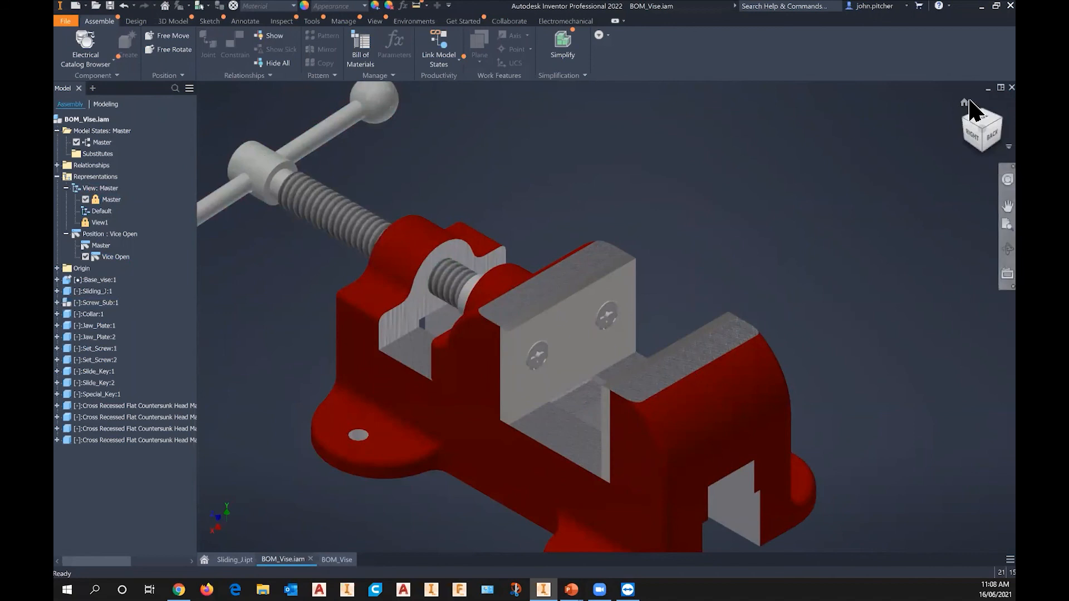
{"action": "left_click", "coordinate": [964, 103]}
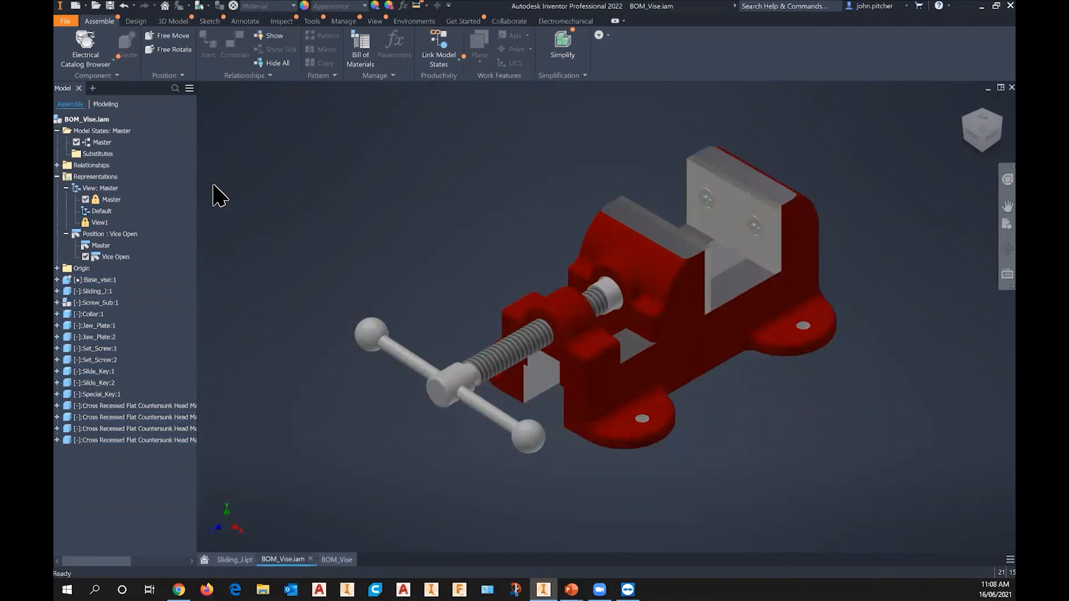
Review the model browser's display preferences without changing any of them
{"action": "left_click", "coordinate": [189, 88]}
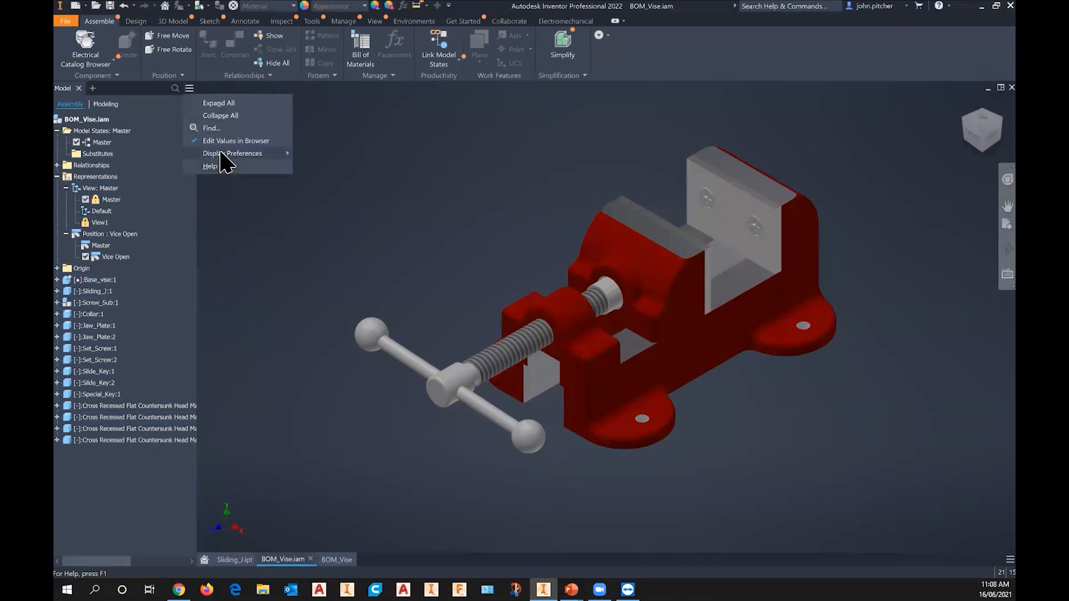
{"action": "mouse_move", "coordinate": [271, 154]}
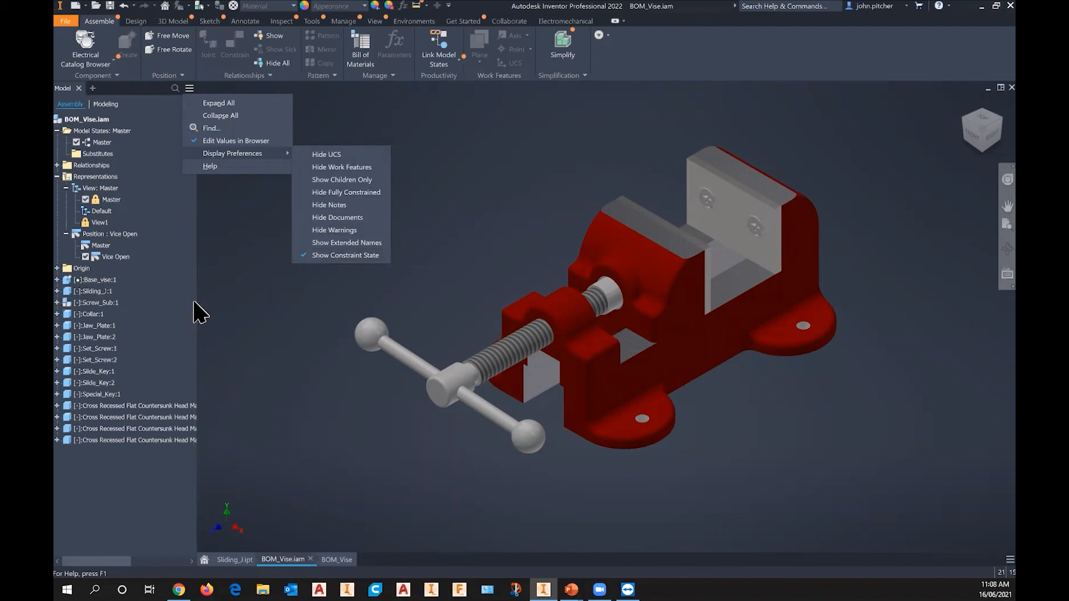
{"action": "left_click", "coordinate": [222, 312]}
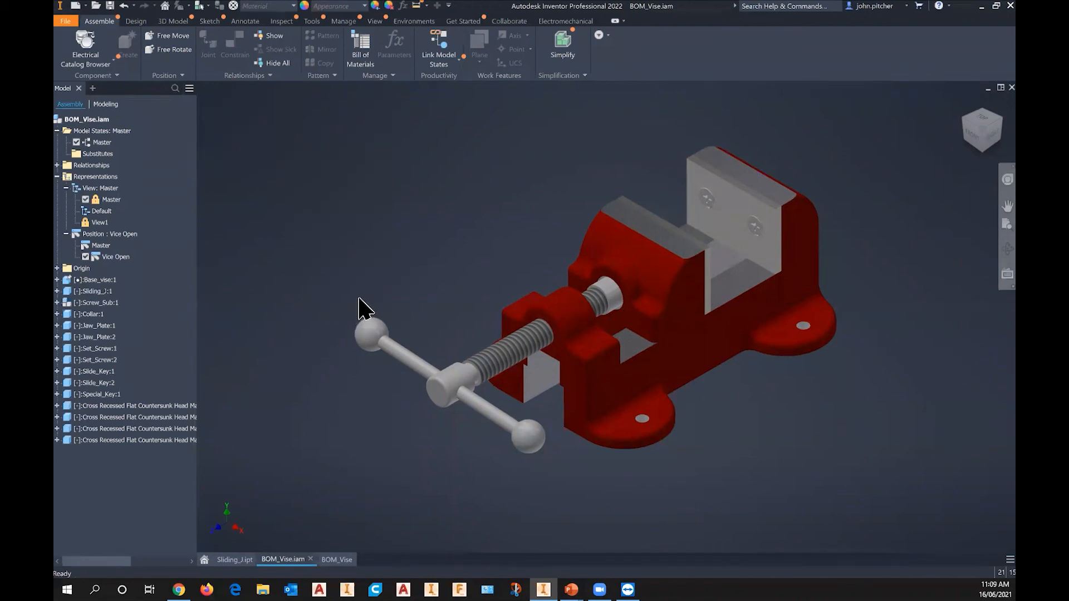
Switch to the BOM_Vise drawing and examine the layout of its views on the sheet
{"action": "left_click", "coordinate": [336, 559]}
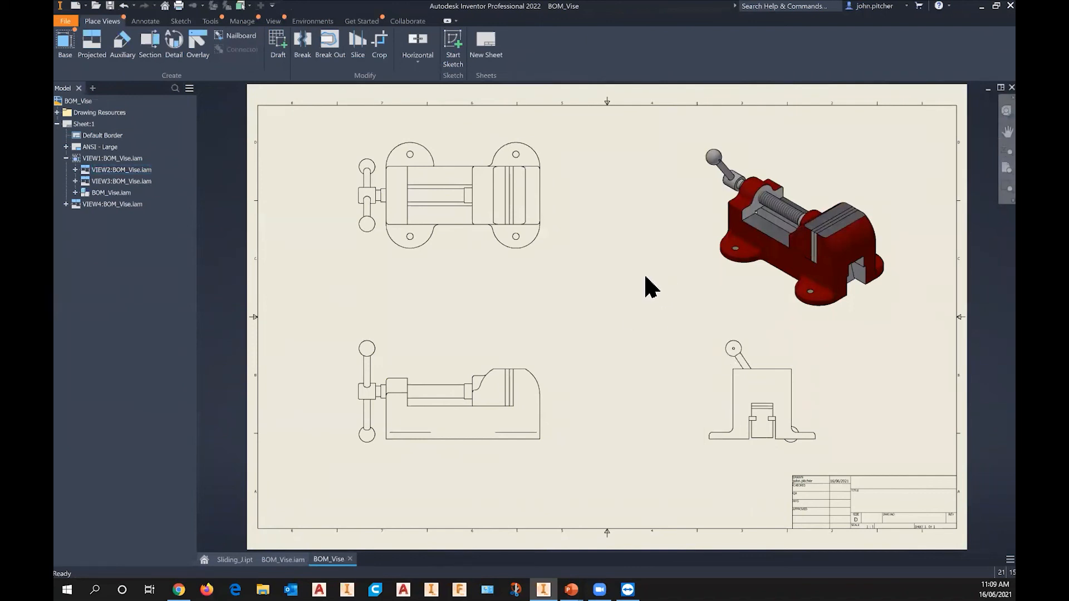
{"action": "key", "text": "F2"}
{"action": "left_click_drag", "start_coordinate": [625, 295], "coordinate": [595, 296]}
{"action": "scroll", "coordinate": [596, 295], "scroll_direction": "down", "scroll_amount": 3}
{"action": "scroll", "coordinate": [679, 300], "scroll_direction": "down", "scroll_amount": 6}
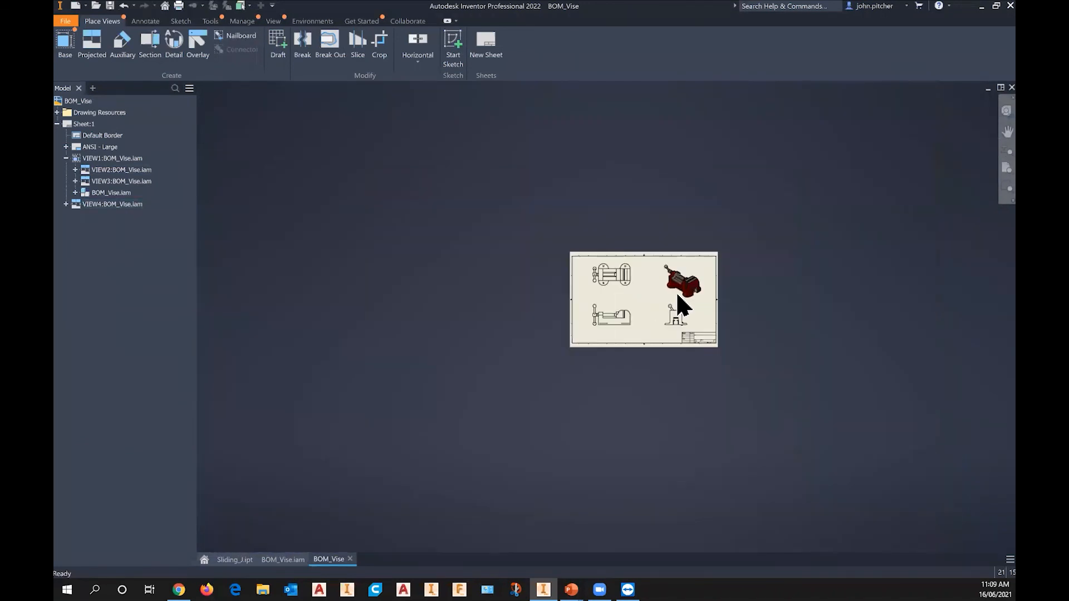
{"action": "scroll", "coordinate": [680, 304], "scroll_direction": "up", "scroll_amount": 7}
{"action": "scroll", "coordinate": [591, 309], "scroll_direction": "up", "scroll_amount": 2}
{"action": "scroll", "coordinate": [562, 306], "scroll_direction": "down", "scroll_amount": 5}
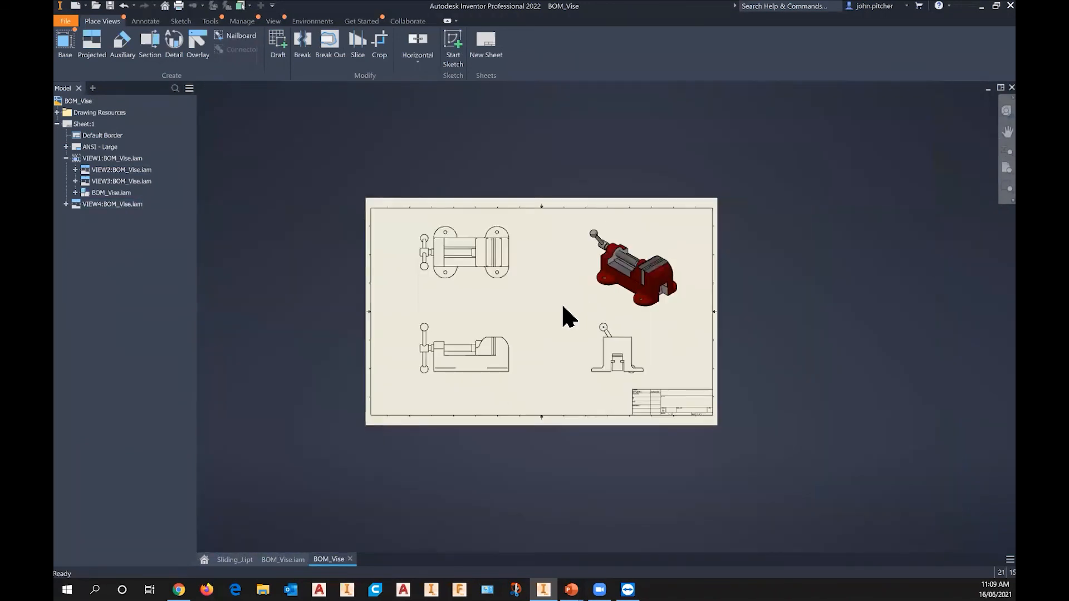
{"action": "scroll", "coordinate": [542, 309], "scroll_direction": "down", "scroll_amount": 3}
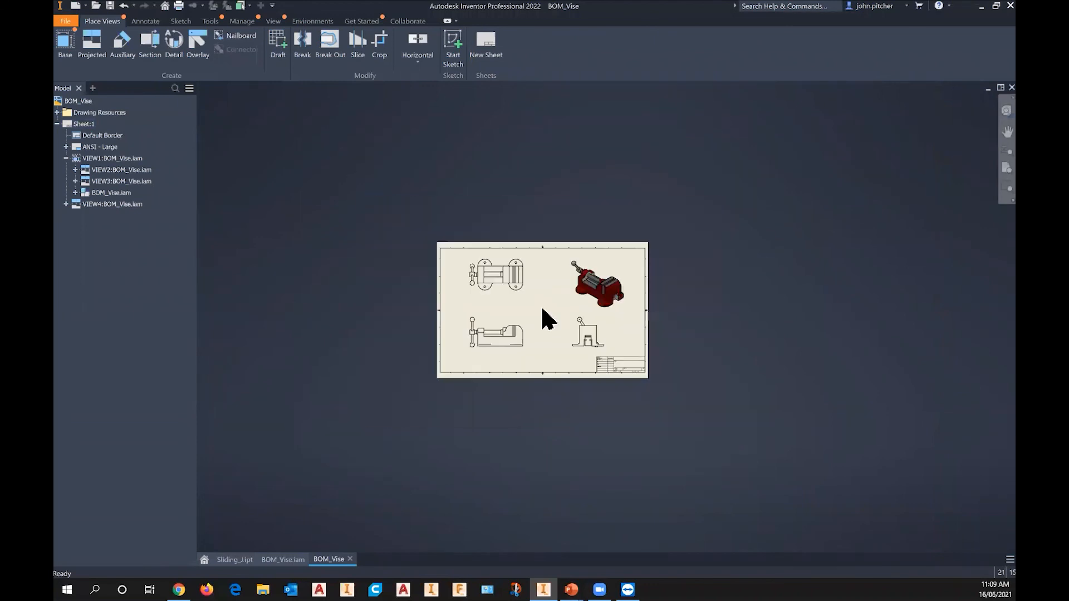
{"action": "middle_click", "coordinate": [543, 309]}
{"action": "middle_click", "coordinate": [543, 308]}
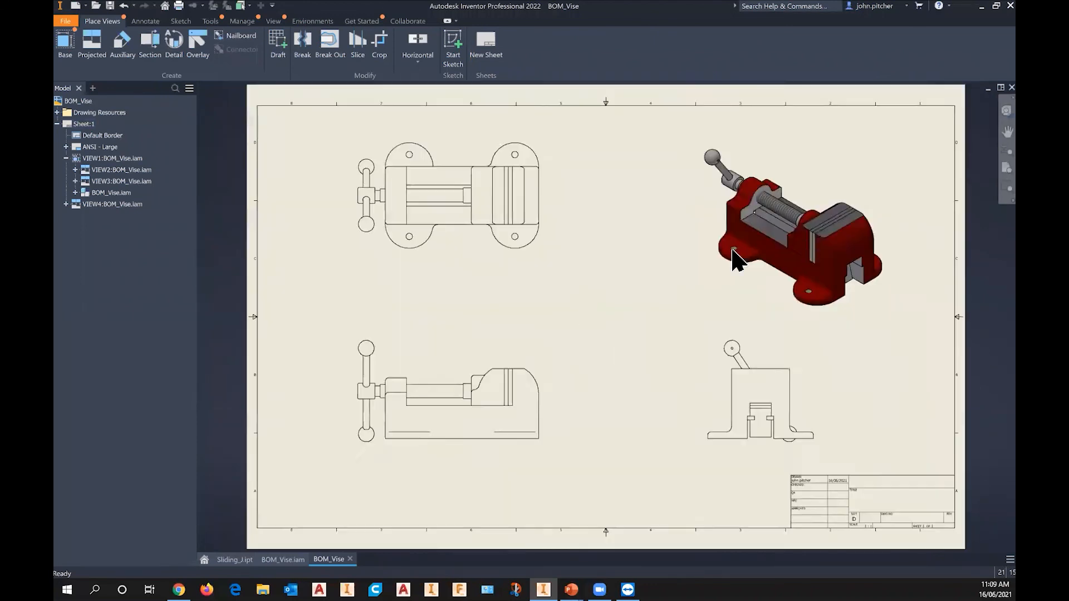
Edit the shaded isometric drawing view and try the Default and Master design views for it
{"action": "right_click", "coordinate": [704, 266]}
{"action": "left_click", "coordinate": [703, 266]}
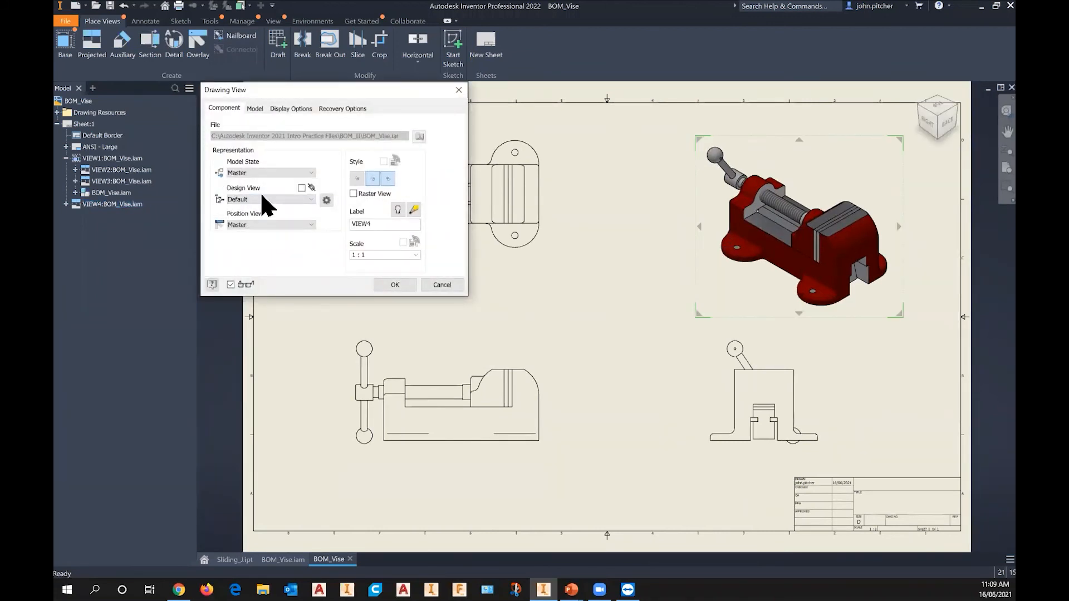
{"action": "left_click", "coordinate": [309, 201]}
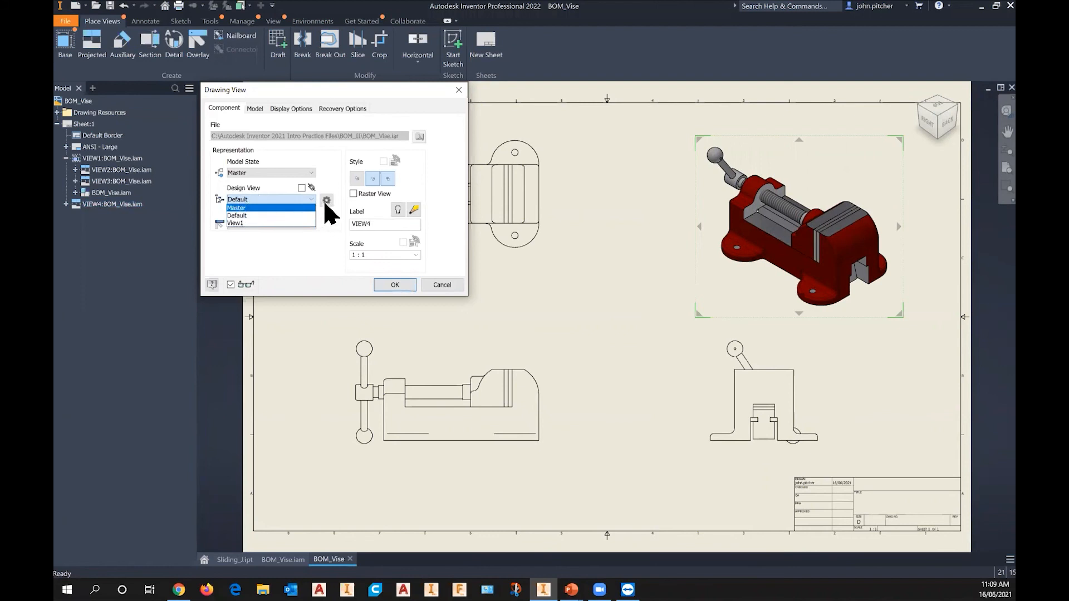
{"action": "left_click", "coordinate": [241, 216]}
{"action": "left_click", "coordinate": [238, 199]}
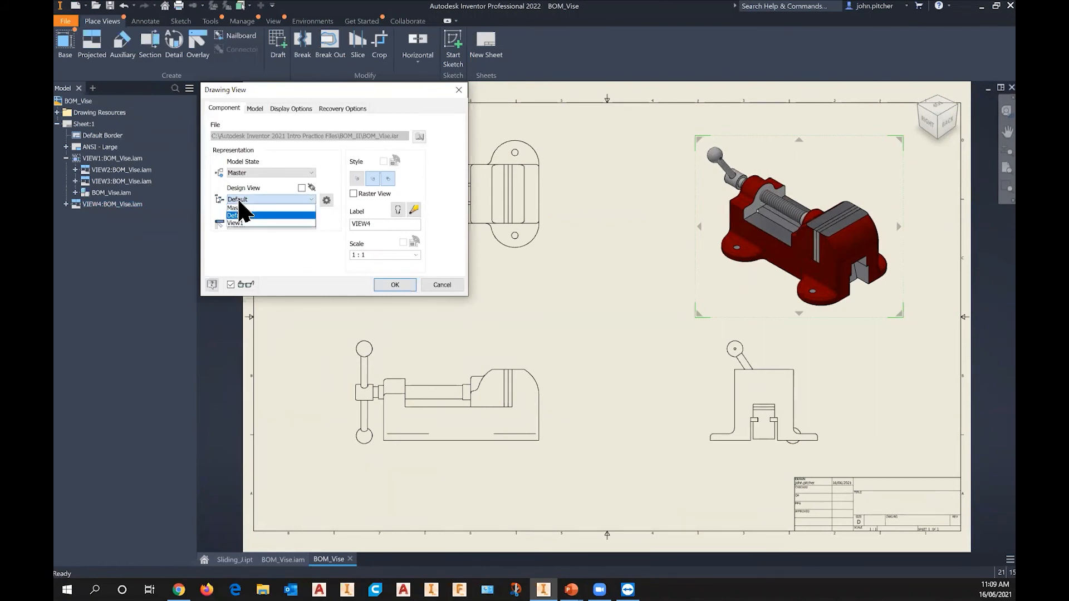
{"action": "left_click", "coordinate": [238, 207]}
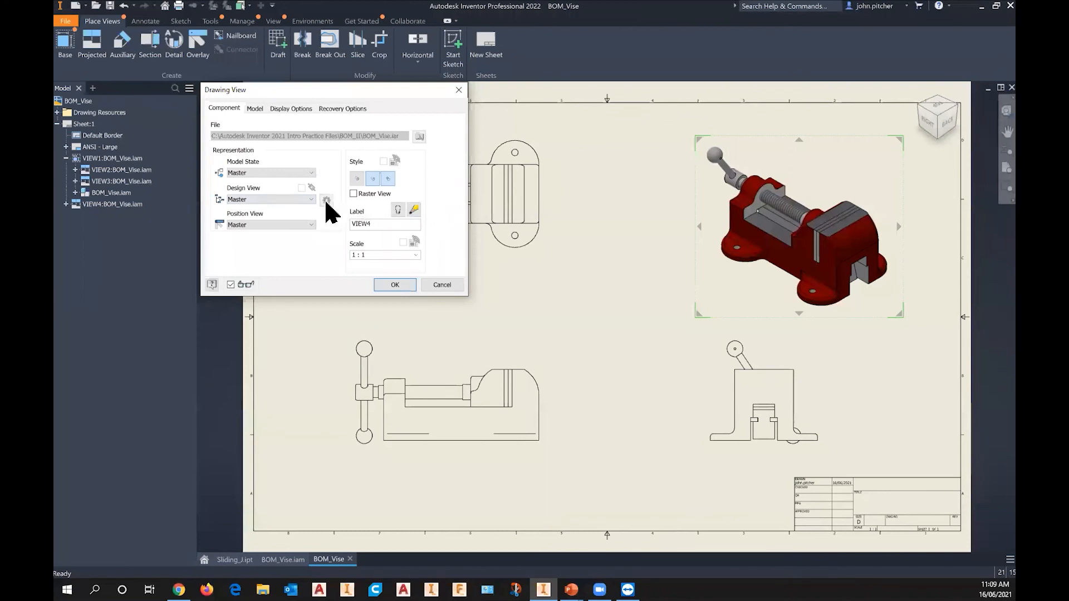
Set the isometric view's design view to View1 with the Camera View option, and cancel the drawing view edit
{"action": "left_click", "coordinate": [267, 199]}
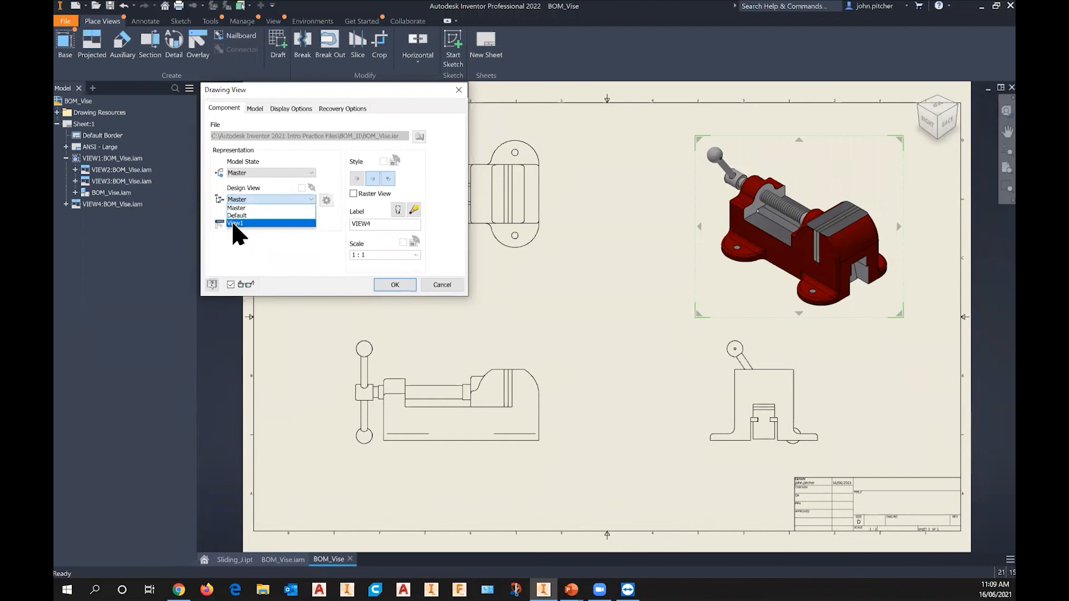
{"action": "left_click", "coordinate": [234, 223]}
{"action": "left_click", "coordinate": [326, 200]}
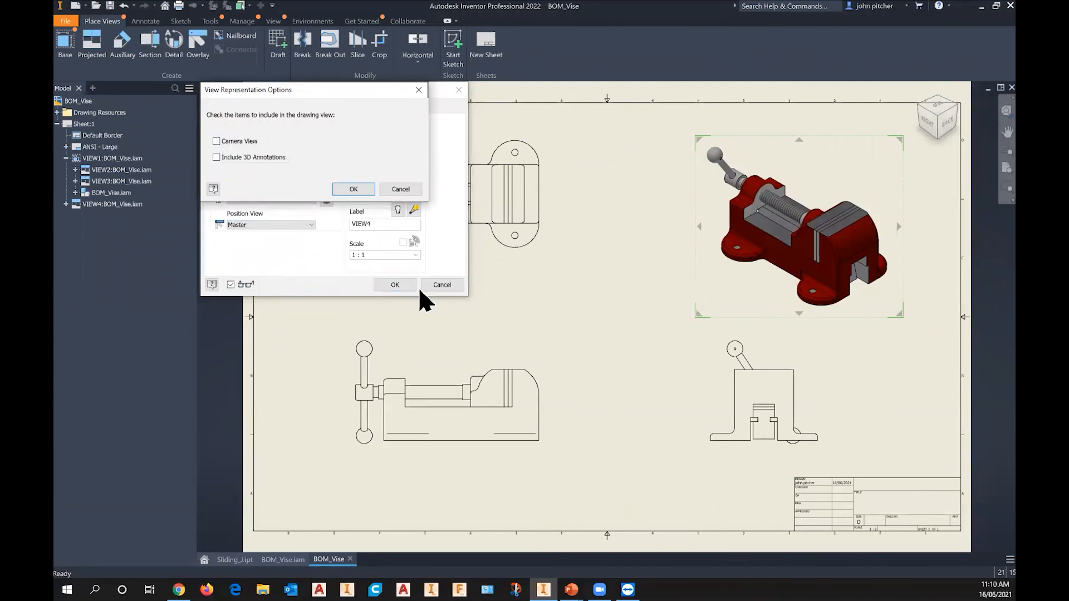
{"action": "left_click_drag", "start_coordinate": [336, 85], "coordinate": [350, 49]}
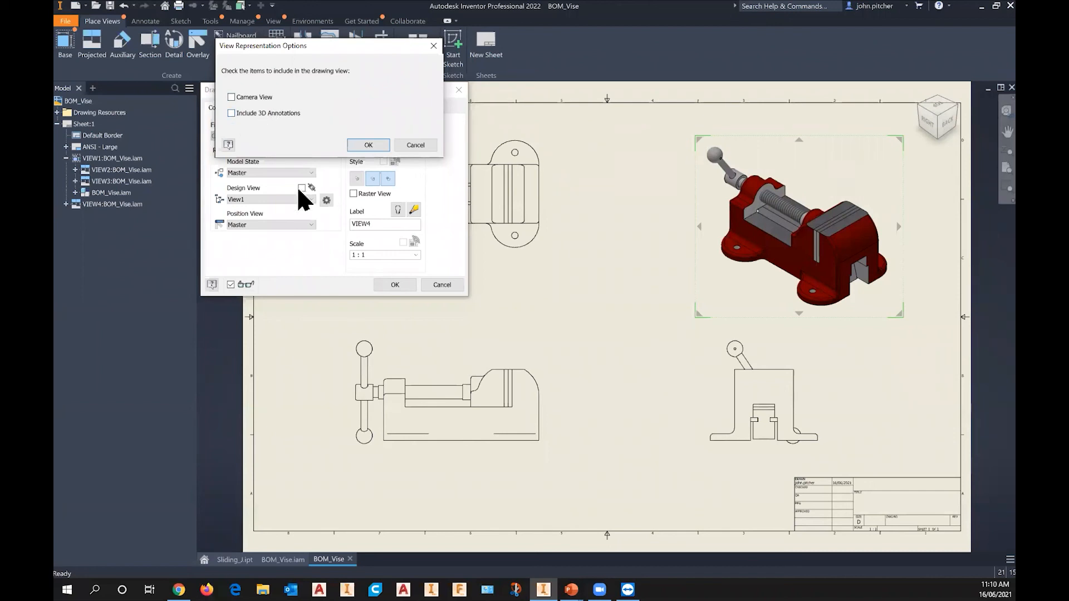
{"action": "left_click", "coordinate": [231, 113]}
{"action": "left_click", "coordinate": [232, 98]}
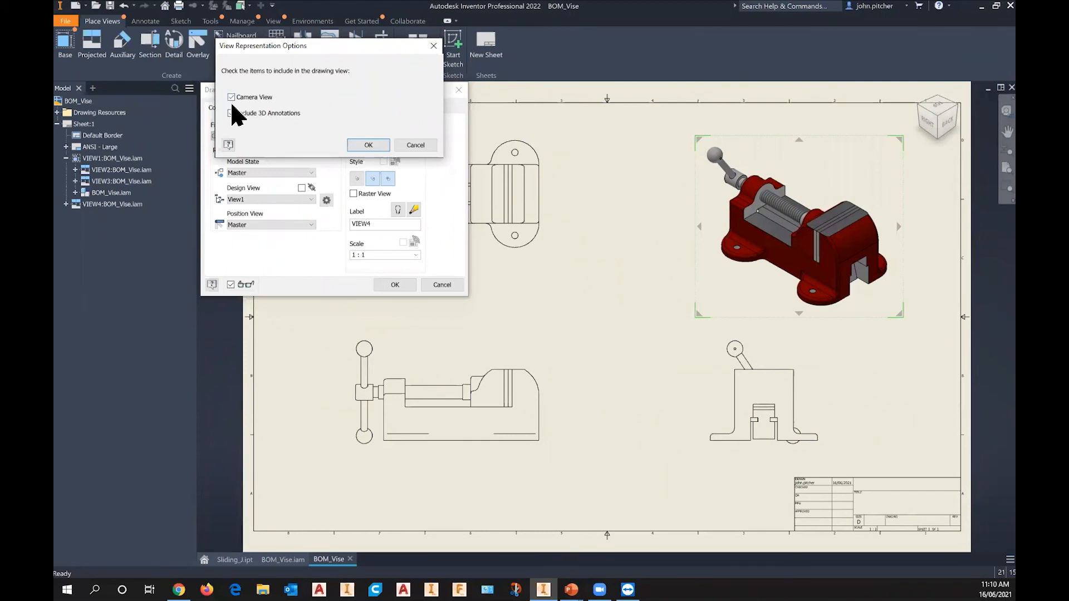
{"action": "left_click", "coordinate": [368, 146]}
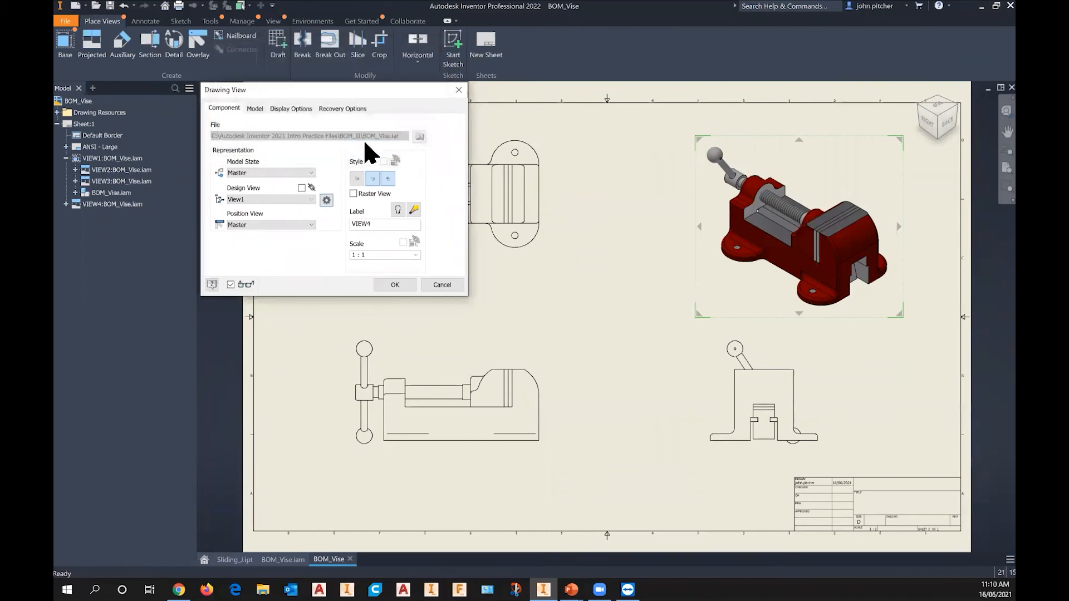
{"action": "left_click", "coordinate": [443, 285]}
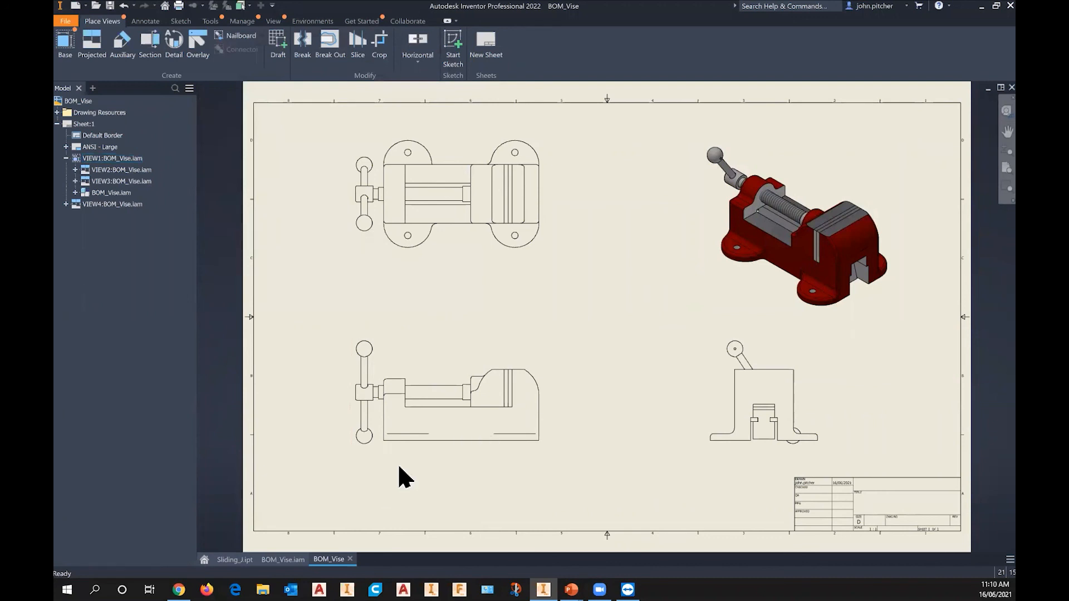
{"action": "middle_click_drag", "start_coordinate": [551, 358], "coordinate": [536, 362]}
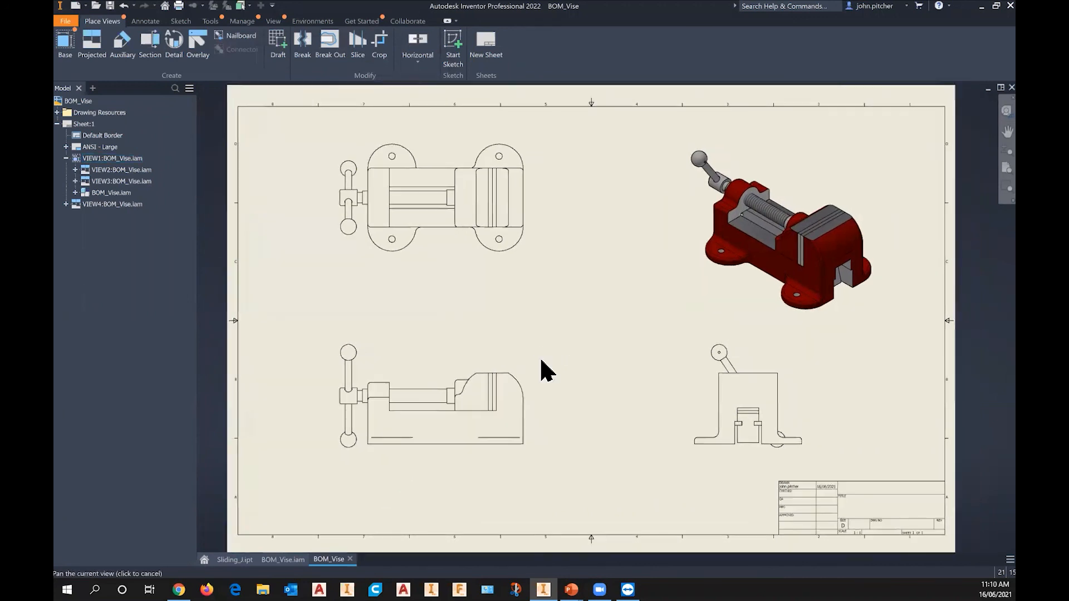